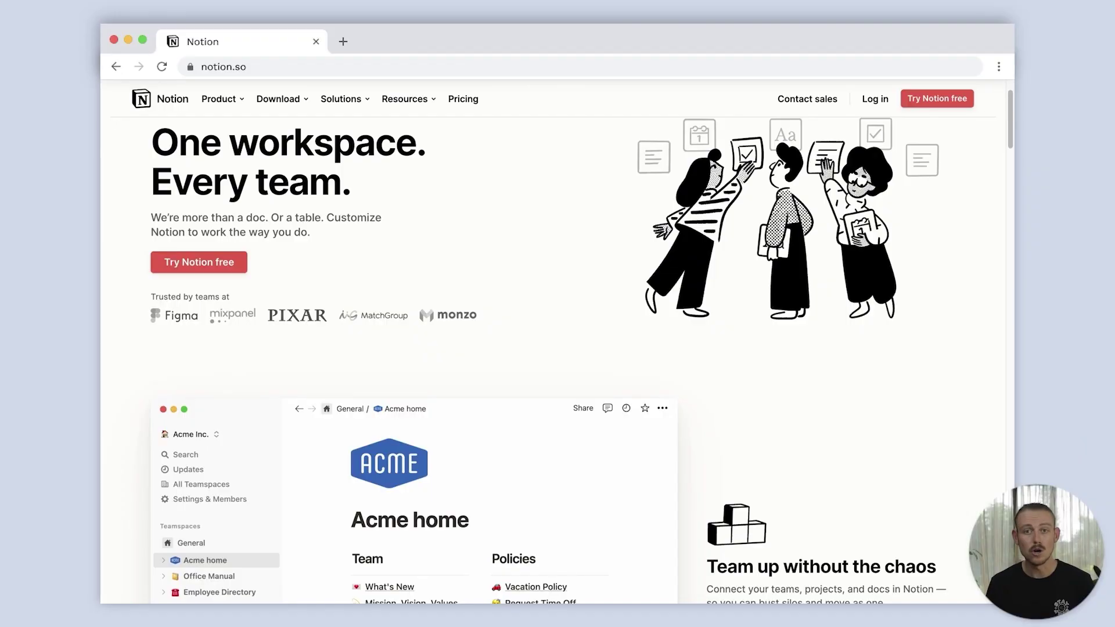
- Scroll notion.so's feature sections to the footer, then the video producer's portfolio to My Recent Work
scroll(557, 348, "down", 5)
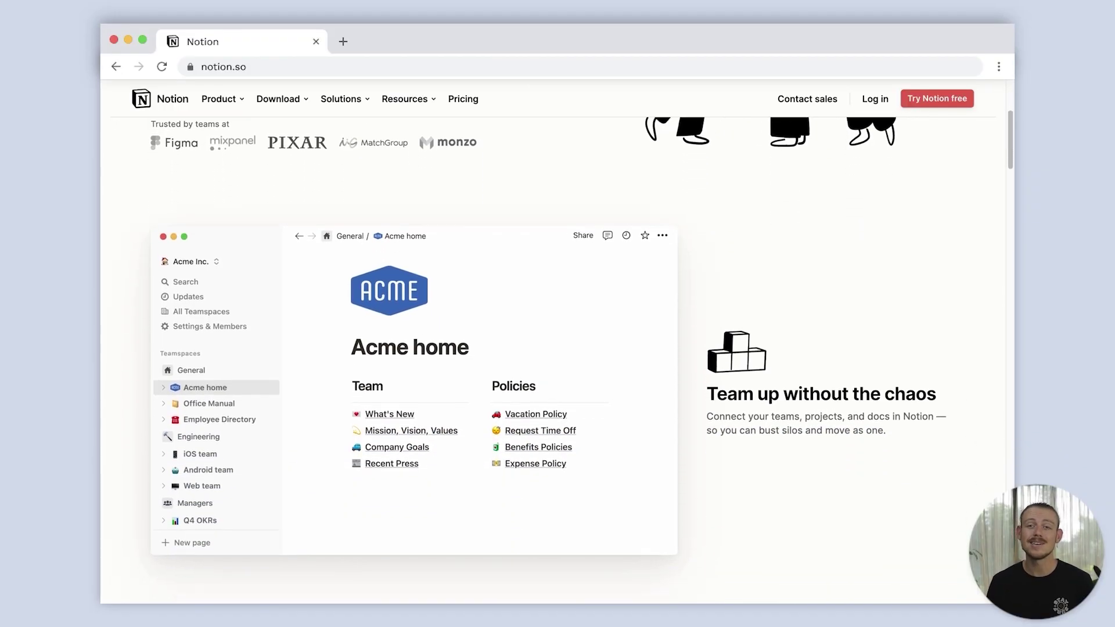
scroll(557, 348, "down", 8)
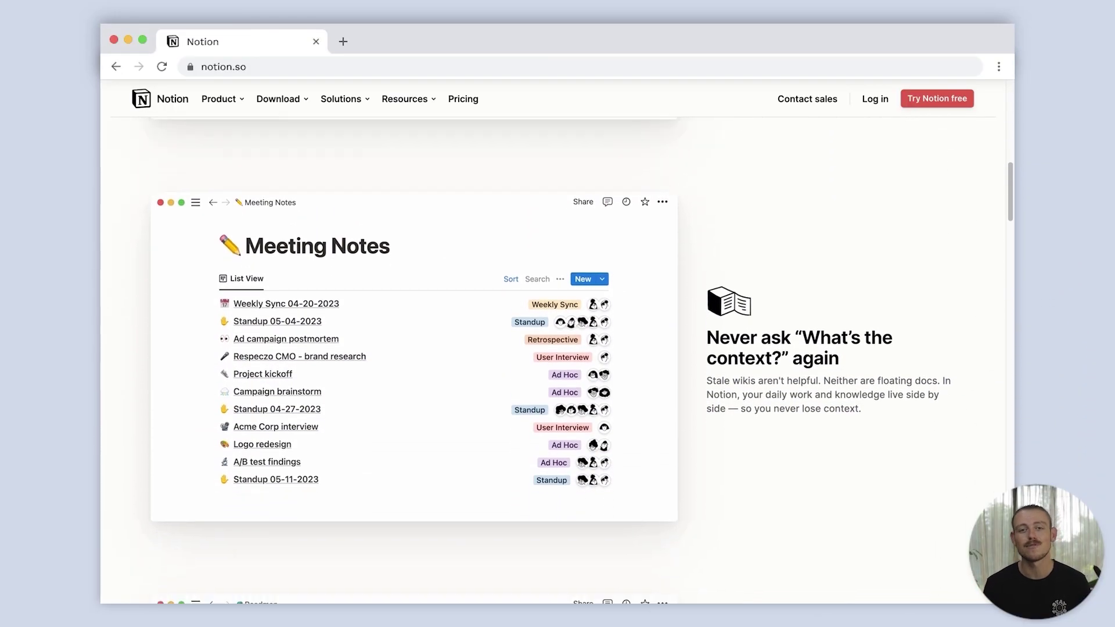
scroll(557, 348, "down", 8)
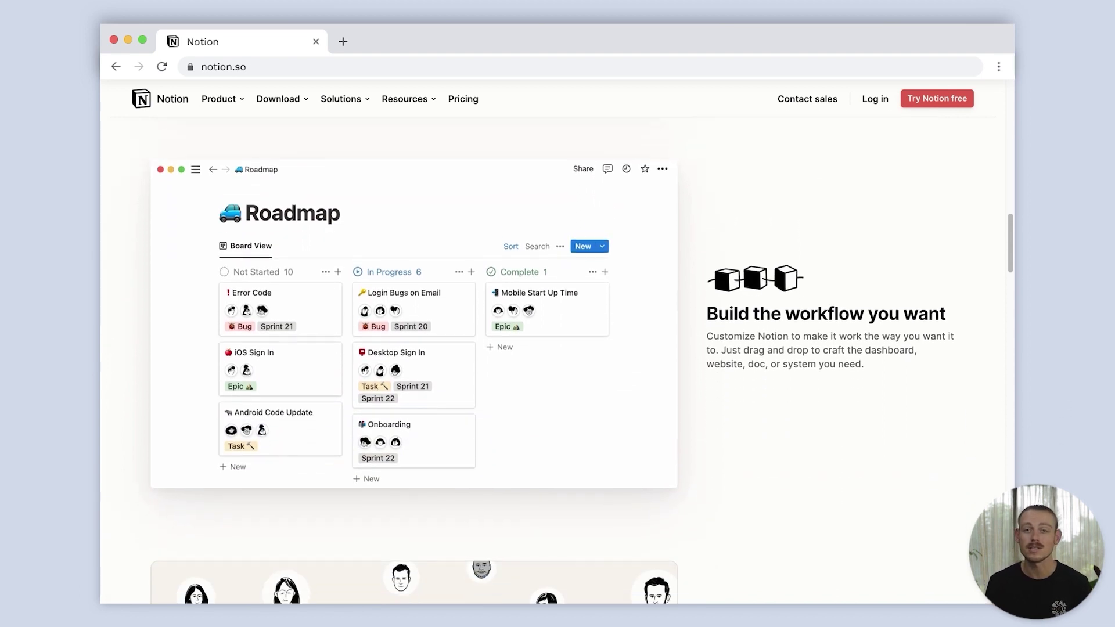
scroll(558, 349, "down", 8)
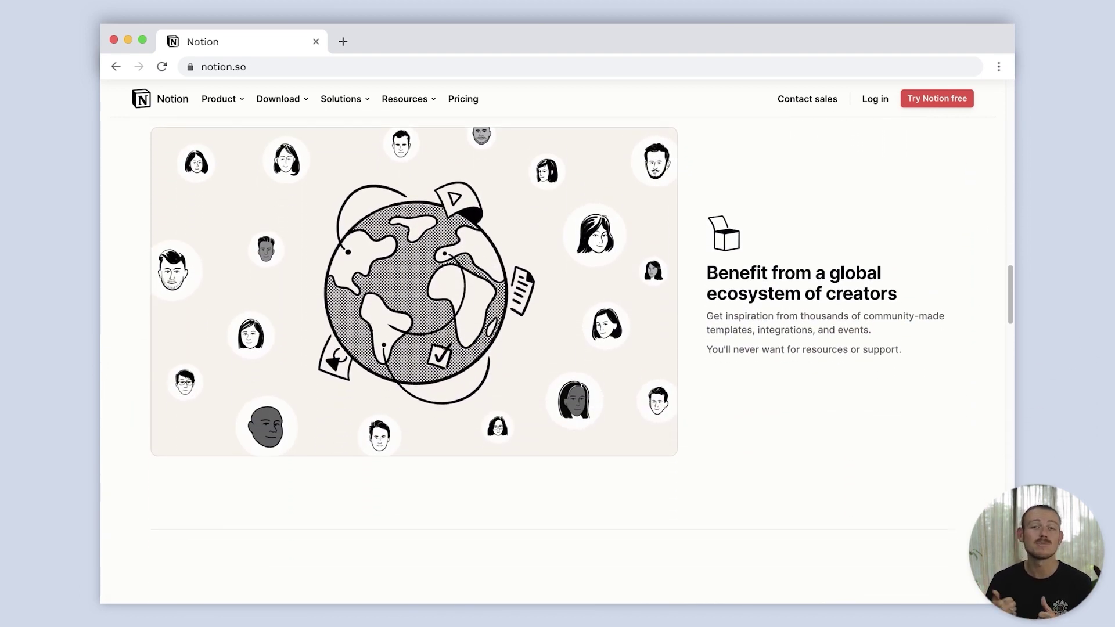
scroll(558, 348, "down", 8)
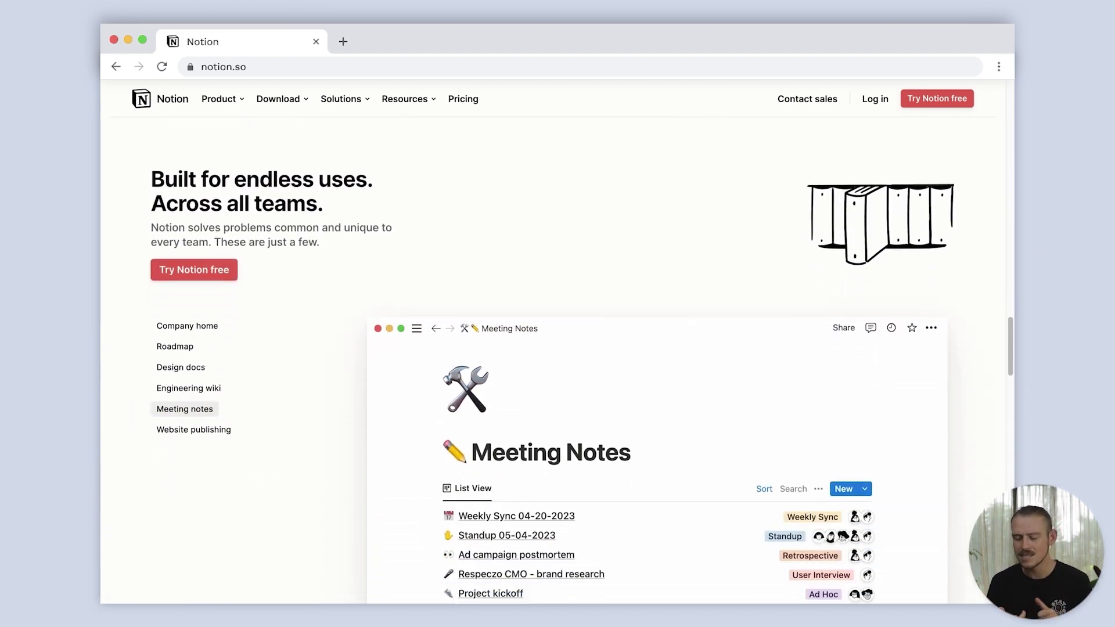
scroll(558, 348, "down", 8)
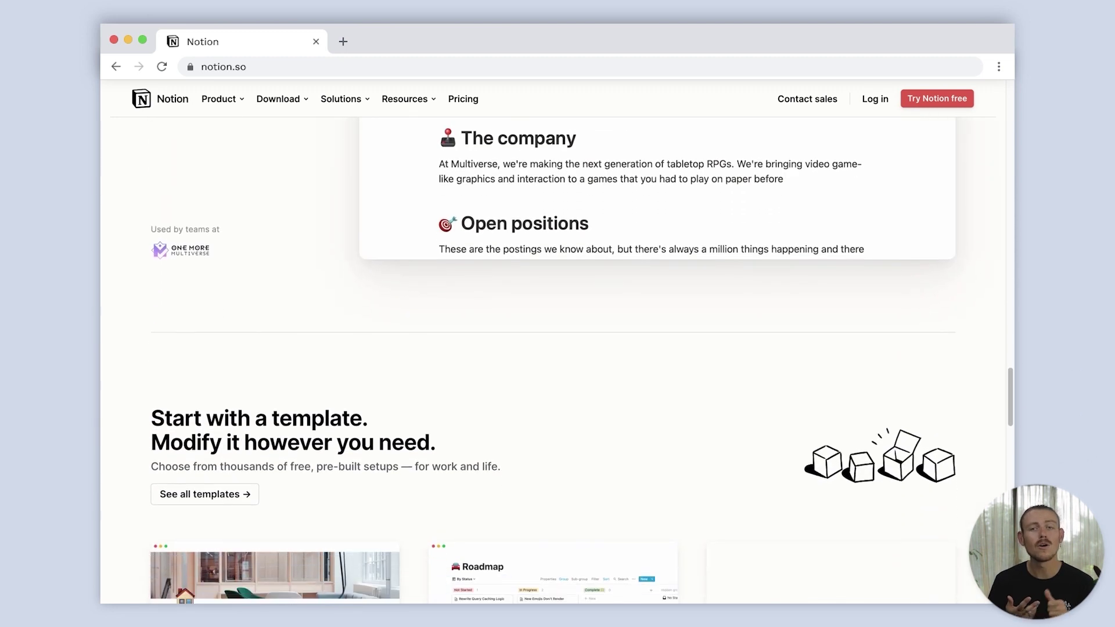
scroll(558, 348, "down", 8)
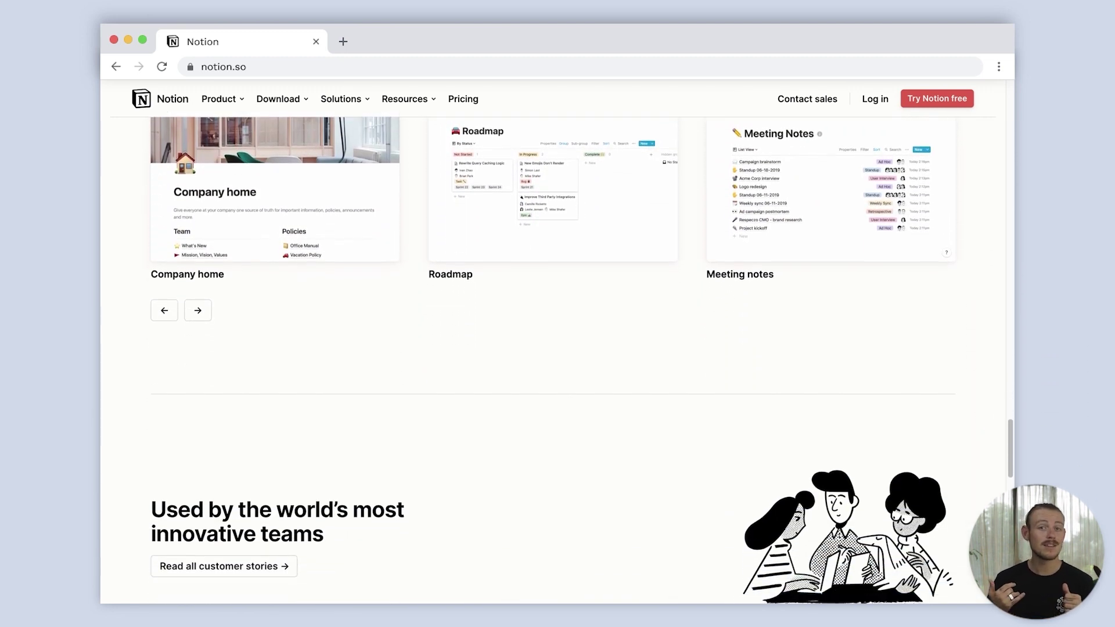
scroll(557, 348, "down", 8)
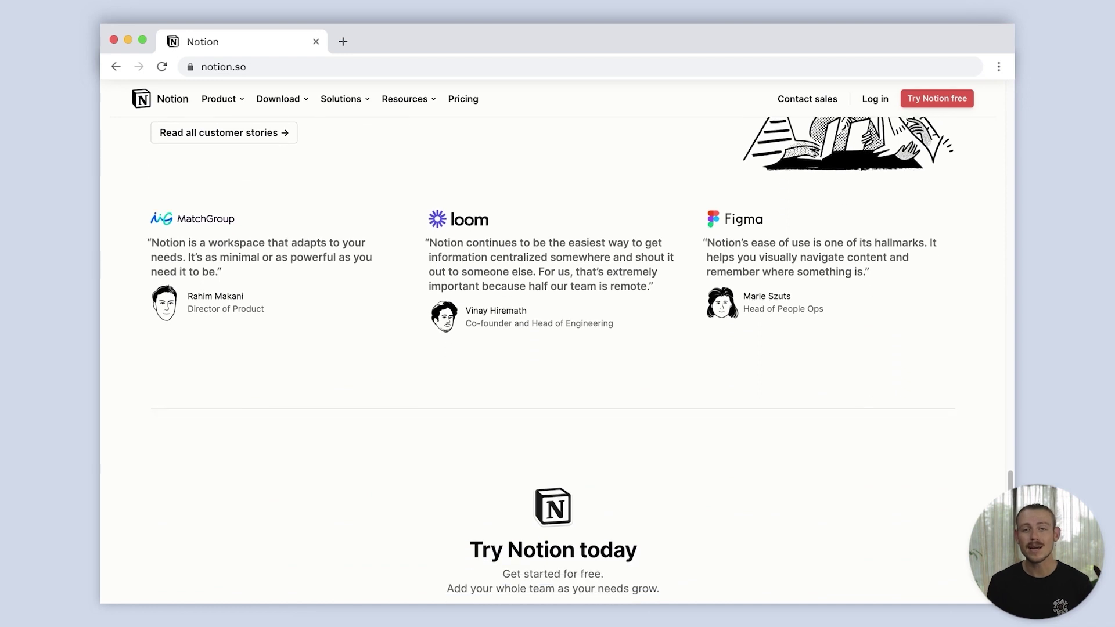
scroll(557, 349, "down", 6)
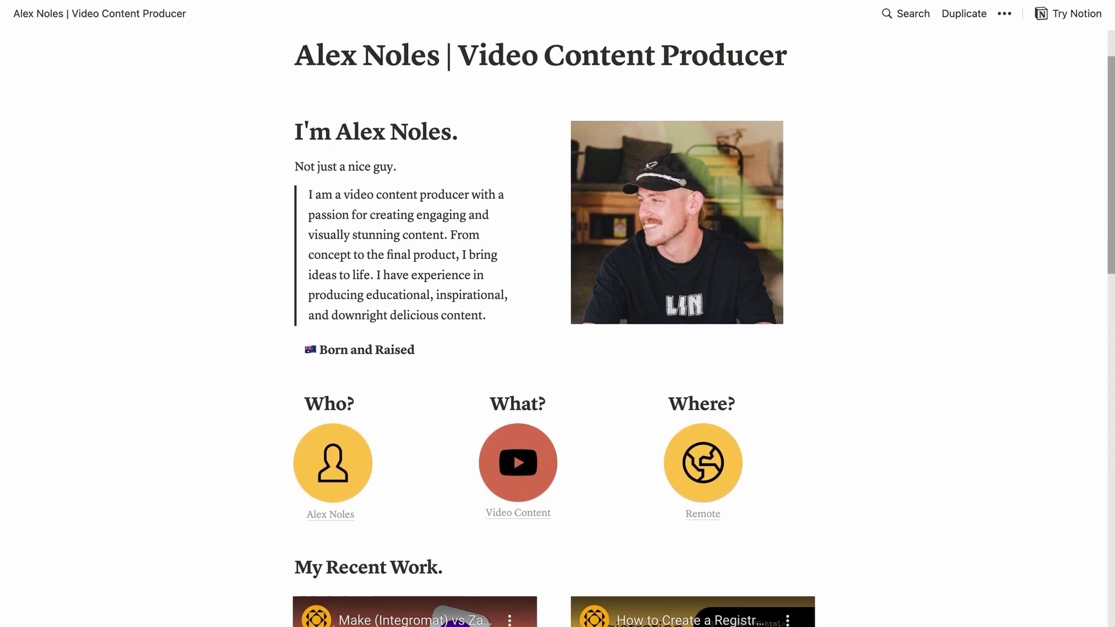
scroll(513, 452, "down", 6)
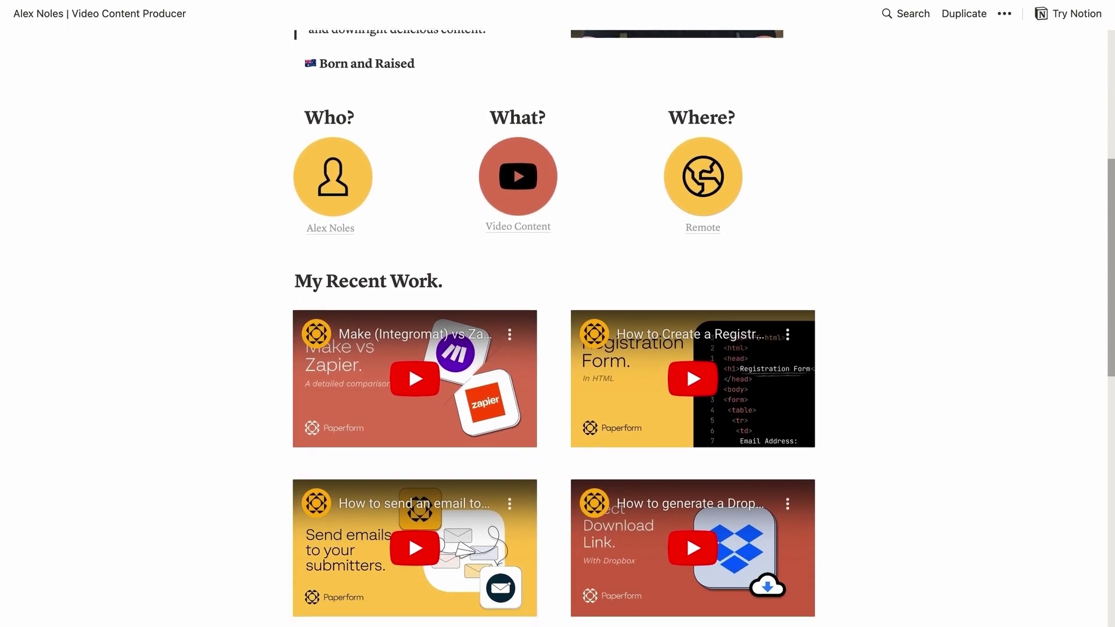
- Scroll the Thailand trip page past its currency converter, Phuket weather widget and AirAsia flights
scroll(557, 348, "down", 4)
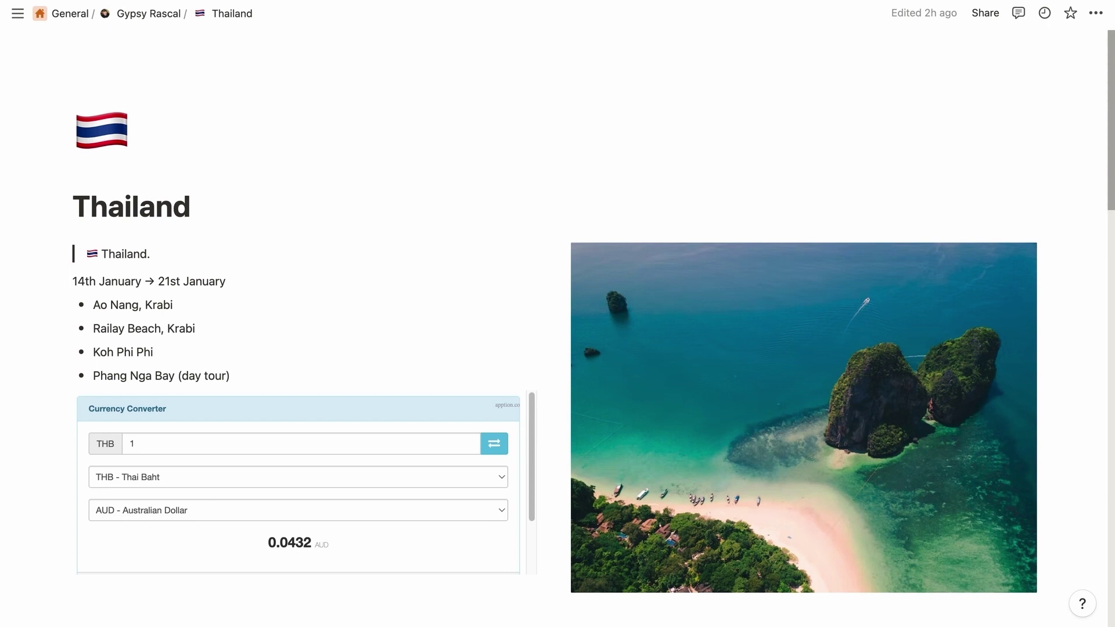
scroll(581, 325, "down", 5)
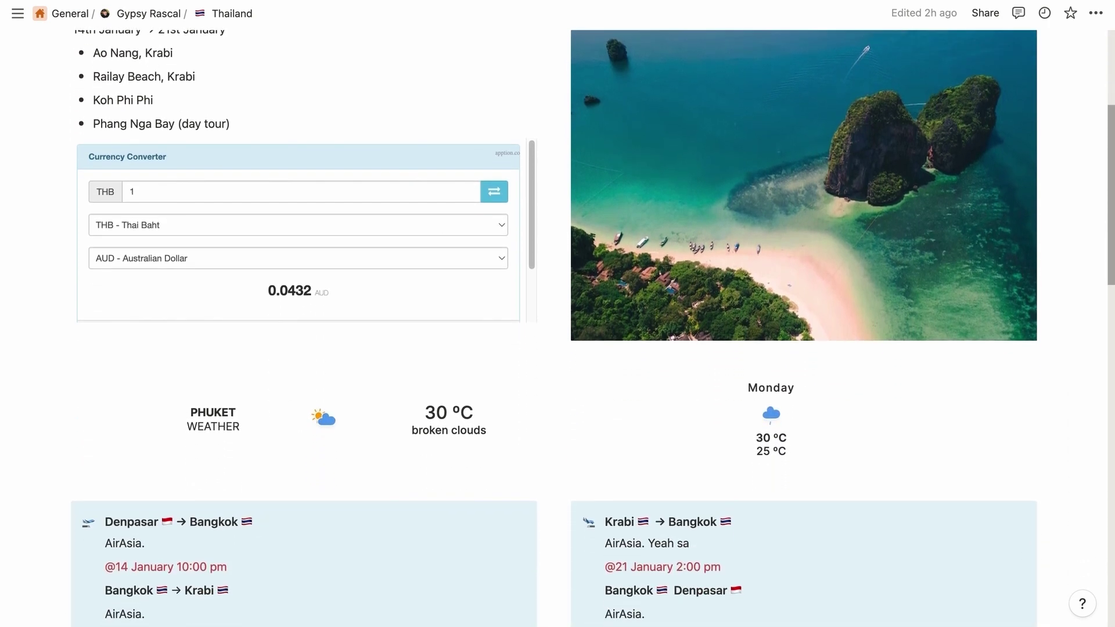
scroll(581, 325, "down", 6)
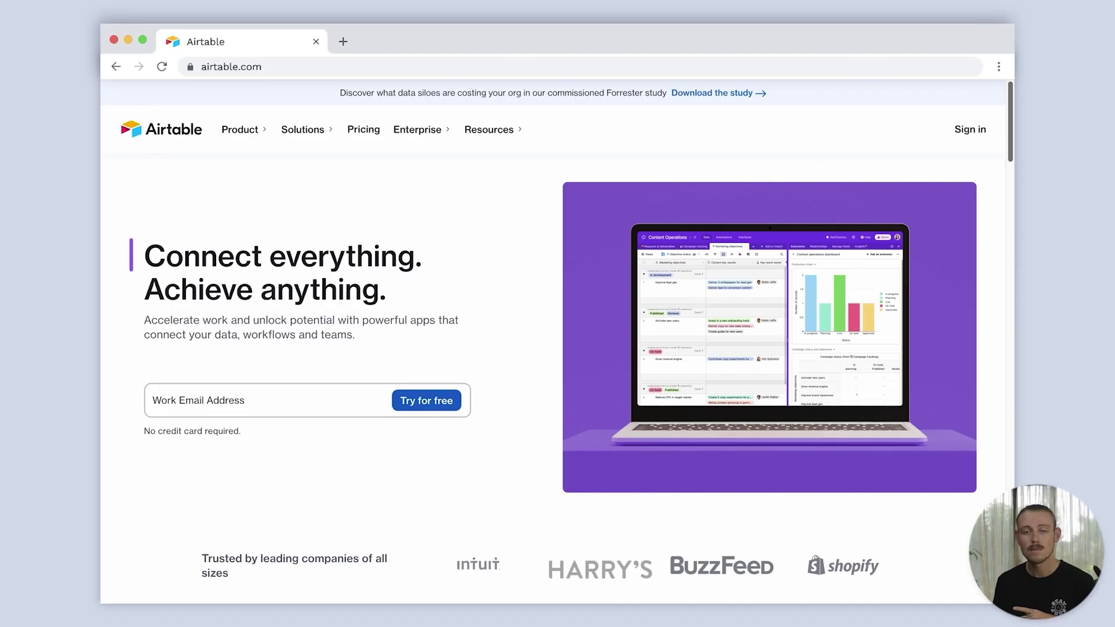
- Scroll airtable.com's feature sections, ending on the Dinner Event base's Guests table of 14 guests
scroll(557, 343, "down", 3)
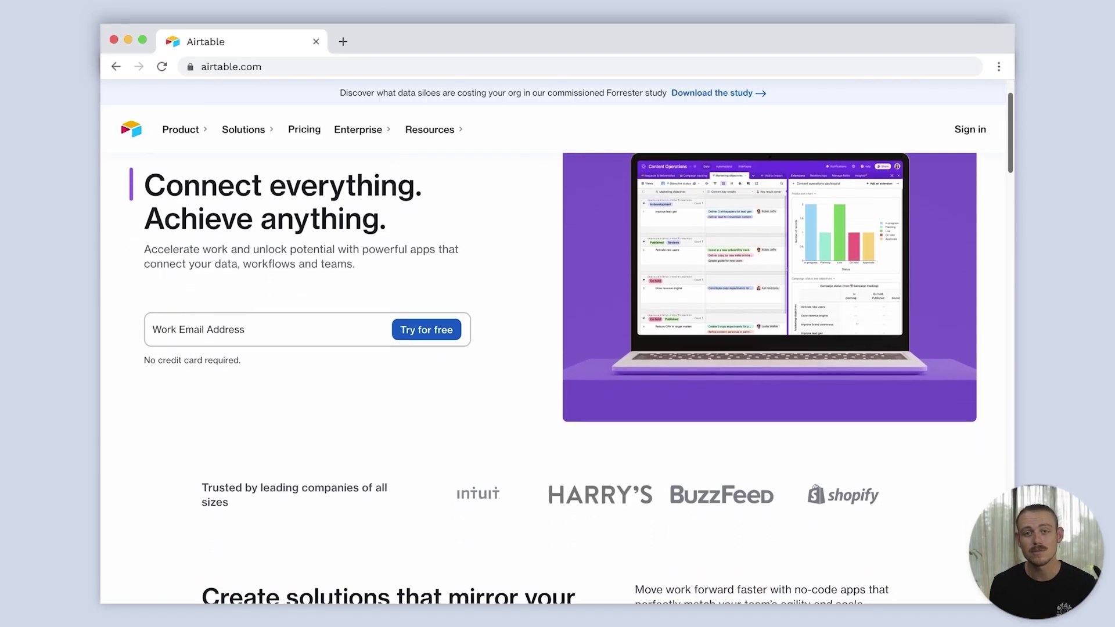
scroll(557, 343, "down", 3)
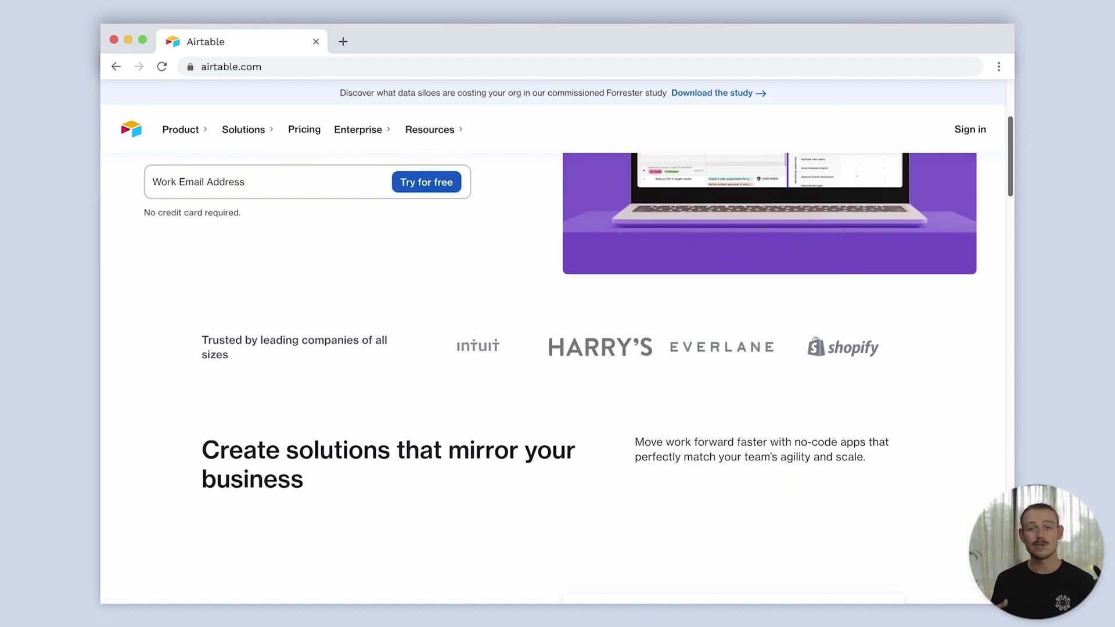
scroll(558, 343, "down", 4)
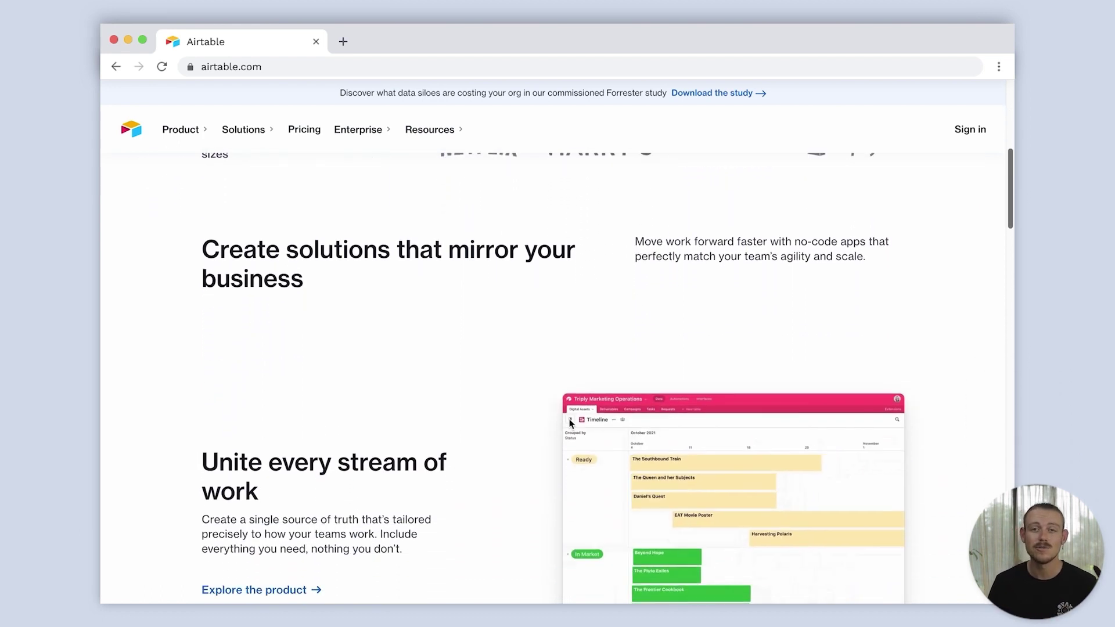
scroll(557, 343, "down", 4)
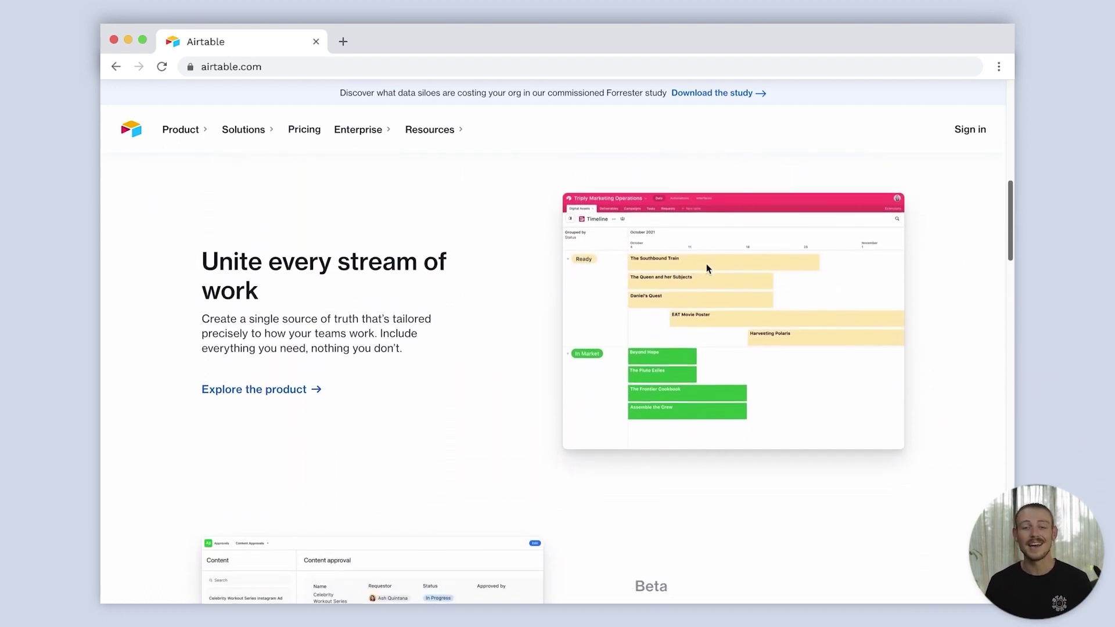
scroll(558, 343, "down", 3)
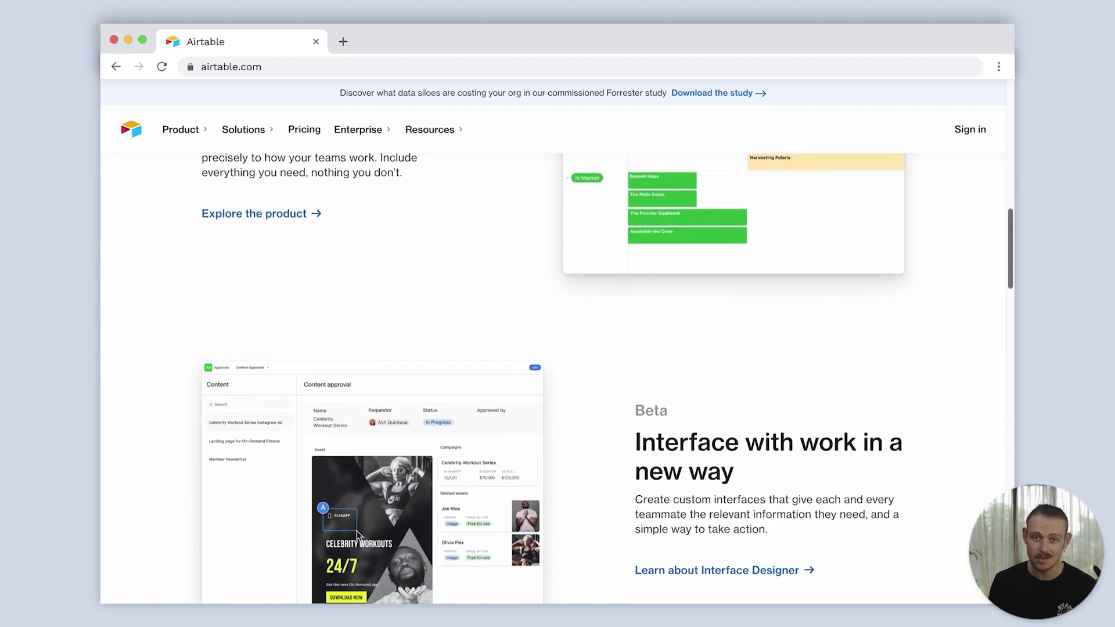
scroll(557, 343, "down", 3)
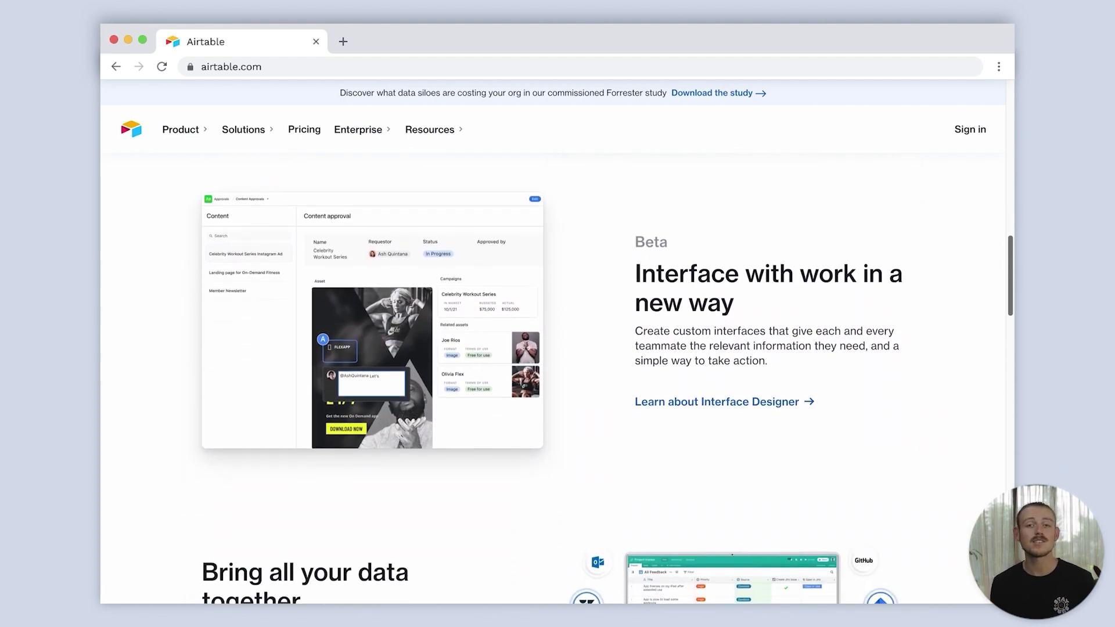
scroll(558, 342, "down", 3)
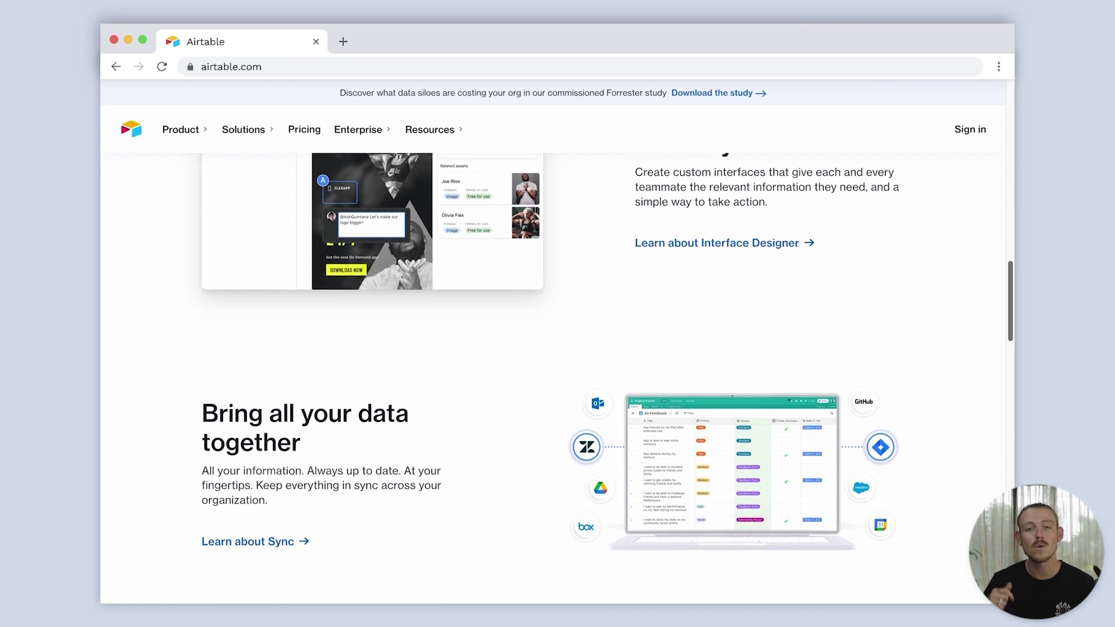
scroll(558, 343, "down", 3)
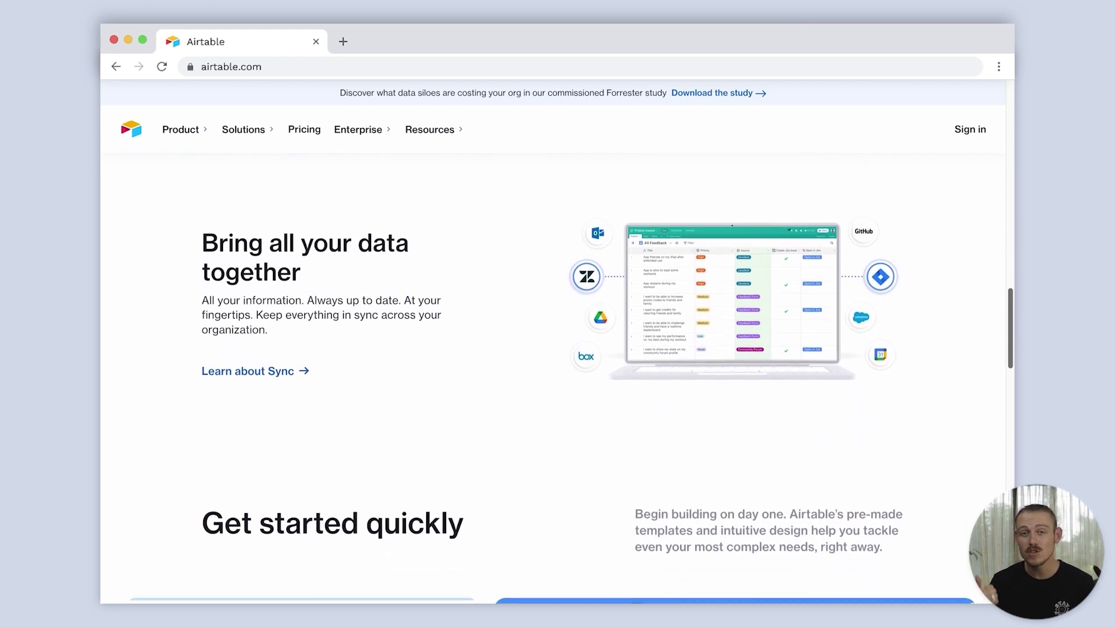
scroll(521, 601, "down", 4)
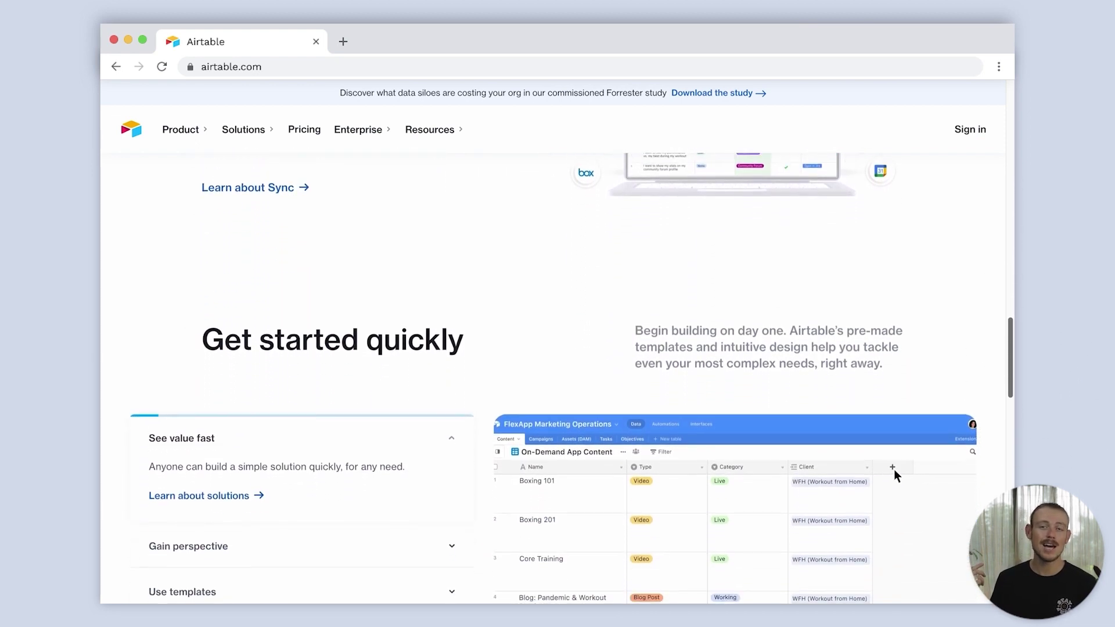
scroll(894, 408, "down", 3)
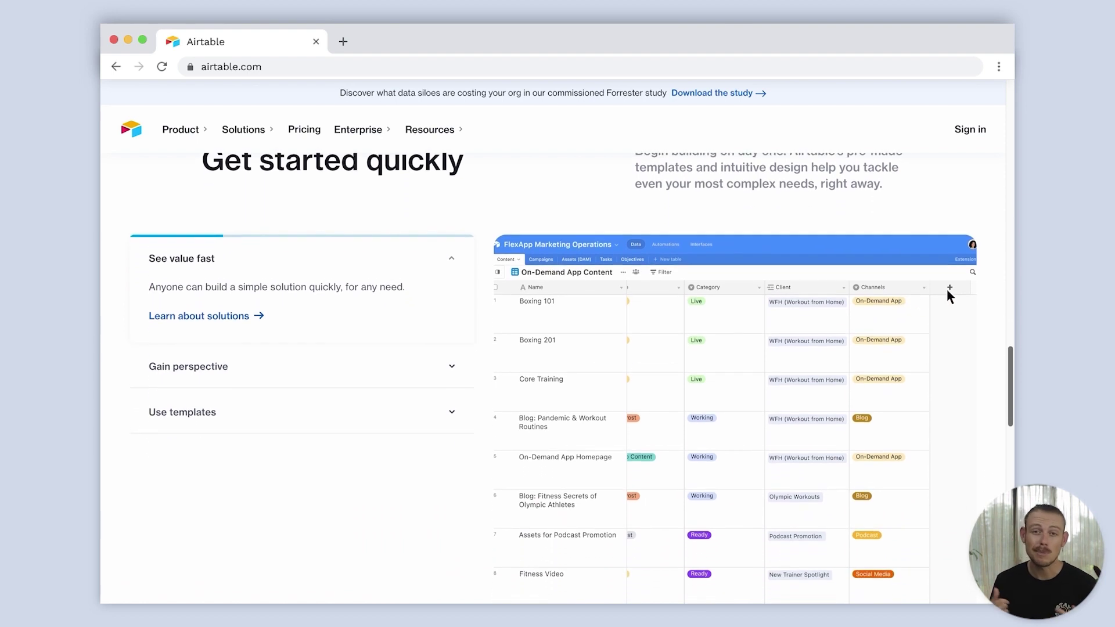
scroll(557, 372, "down", 3)
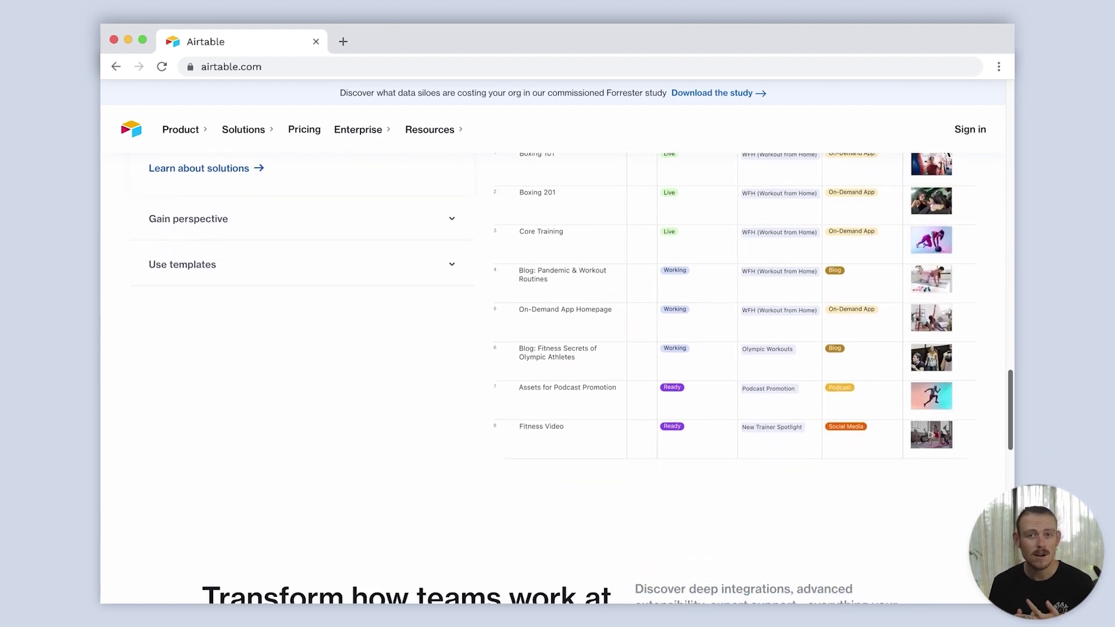
scroll(558, 371, "down", 3)
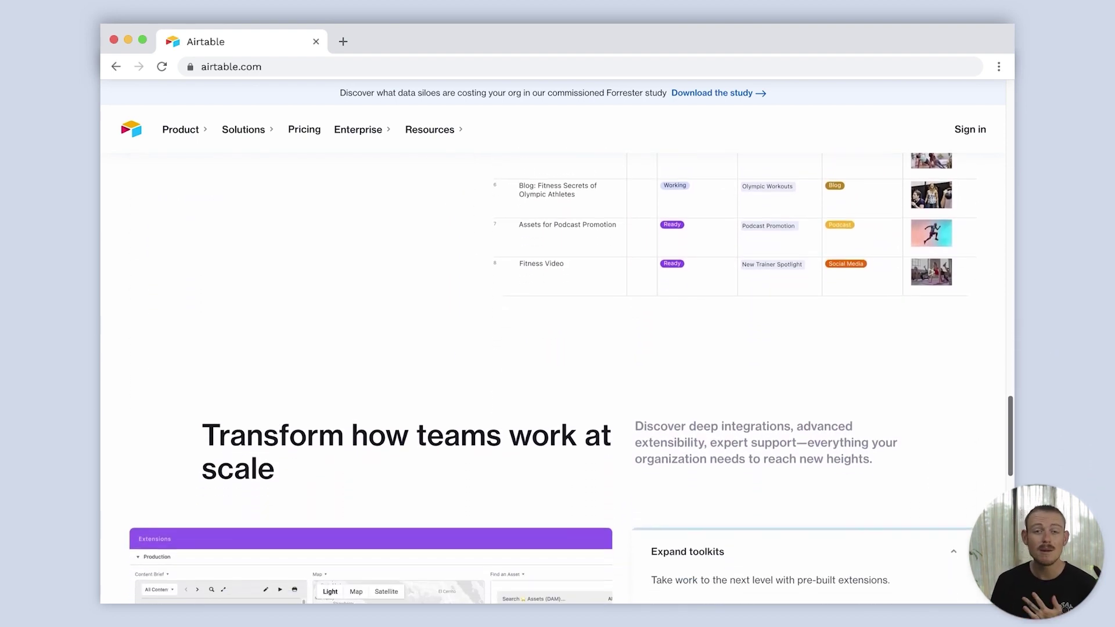
scroll(557, 372, "down", 3)
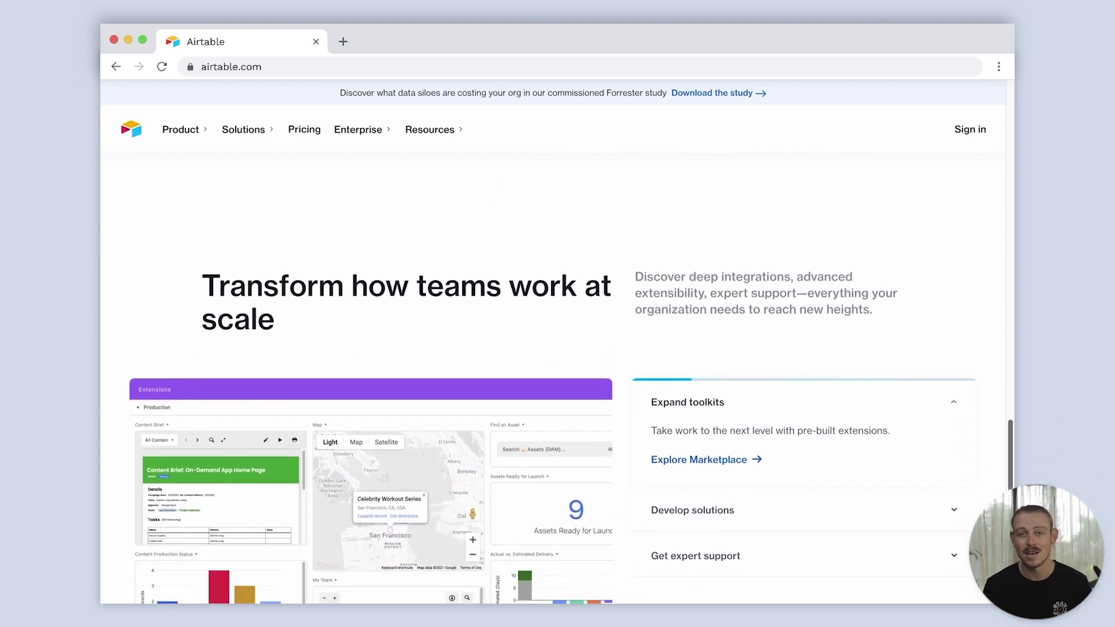
scroll(557, 372, "down", 1)
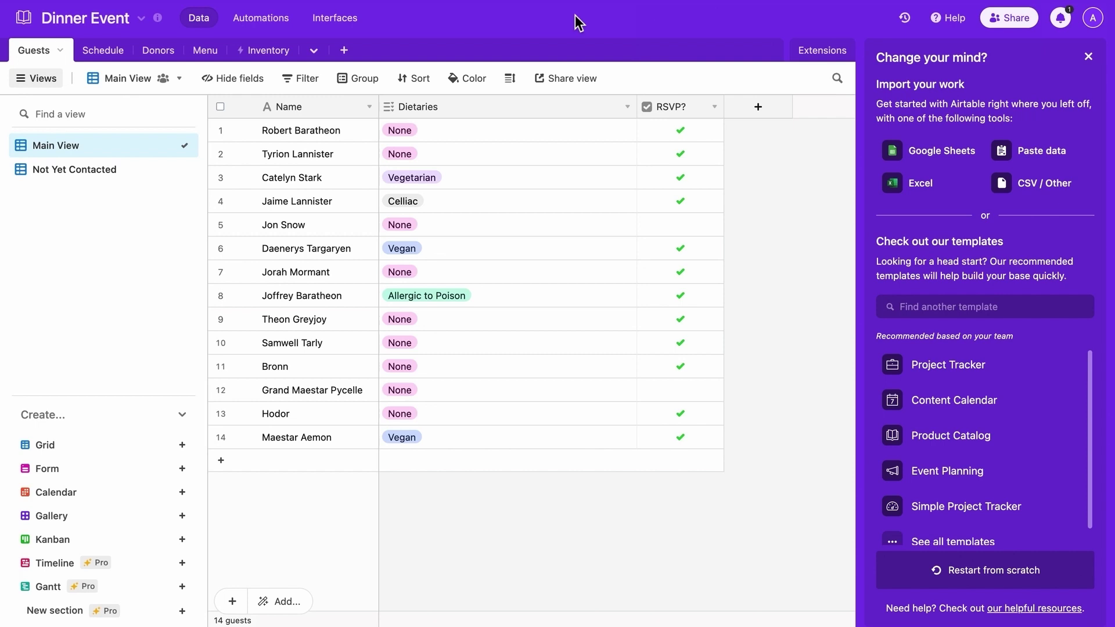
- View the Dinner Event base's Schedule, Menu and Inventory tables in turn
left_click(101, 52)
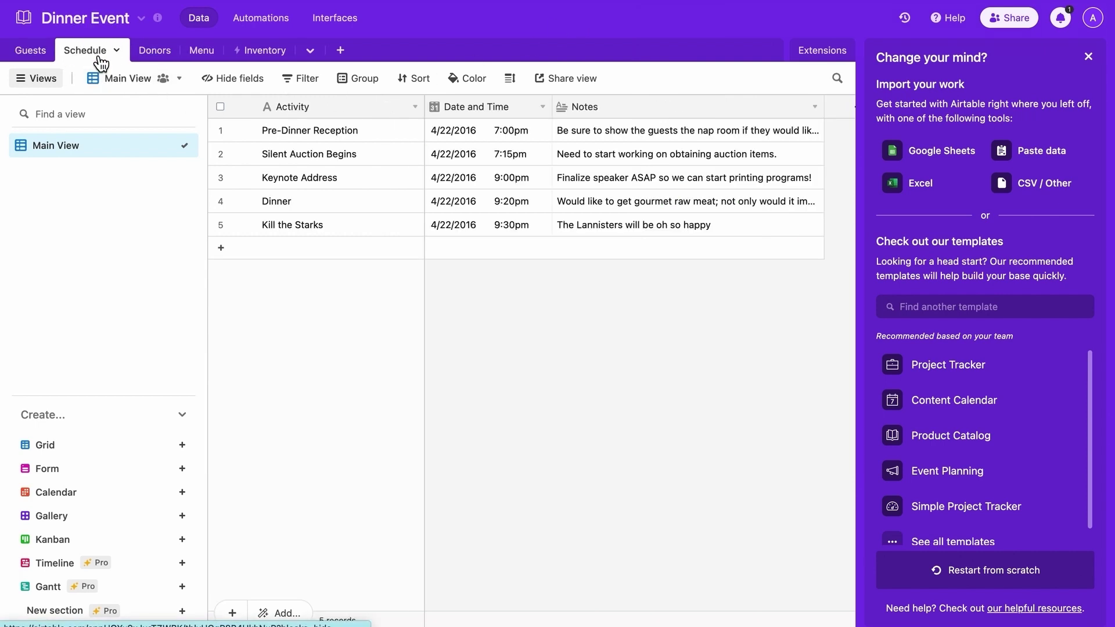
left_click(202, 52)
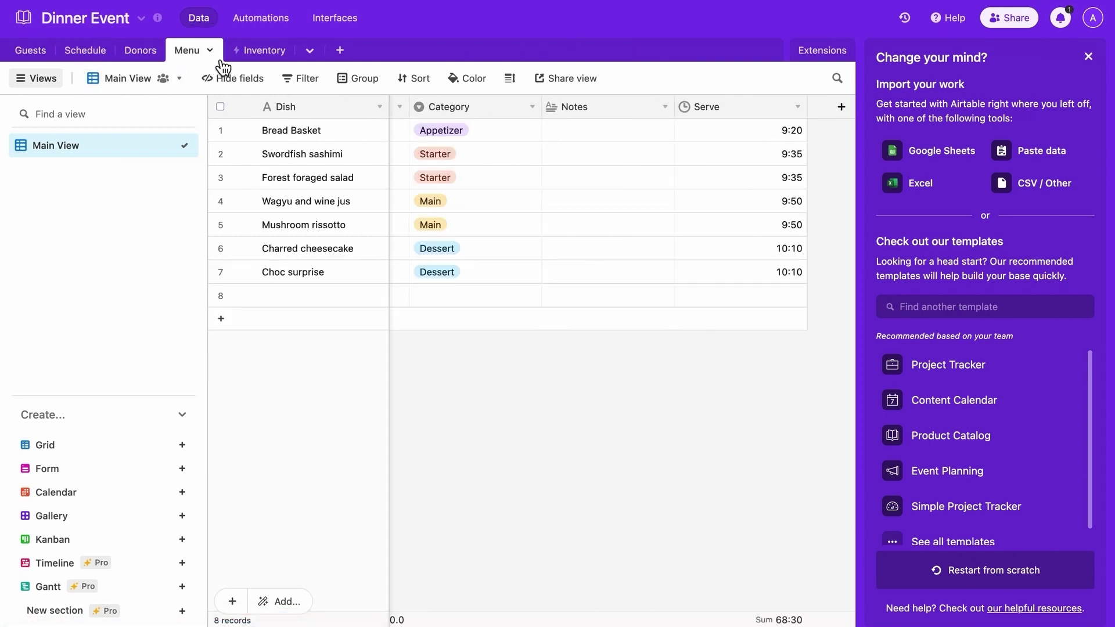
left_click(264, 59)
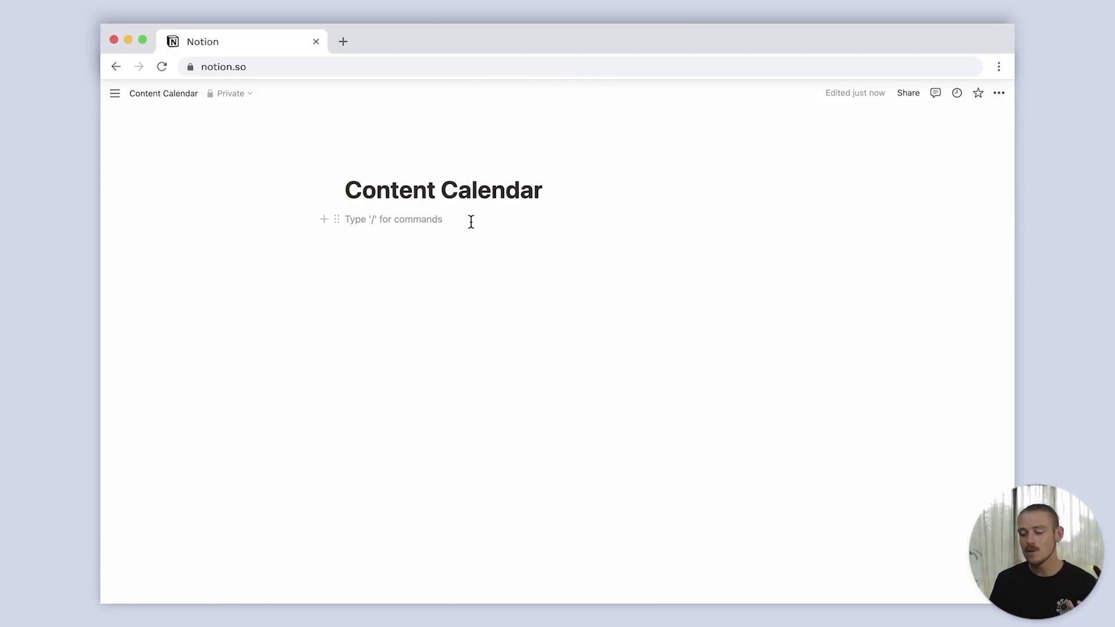
- Insert a table with a Video title column and a Person 'Assignee' column, assigning the first entry
type("/table")
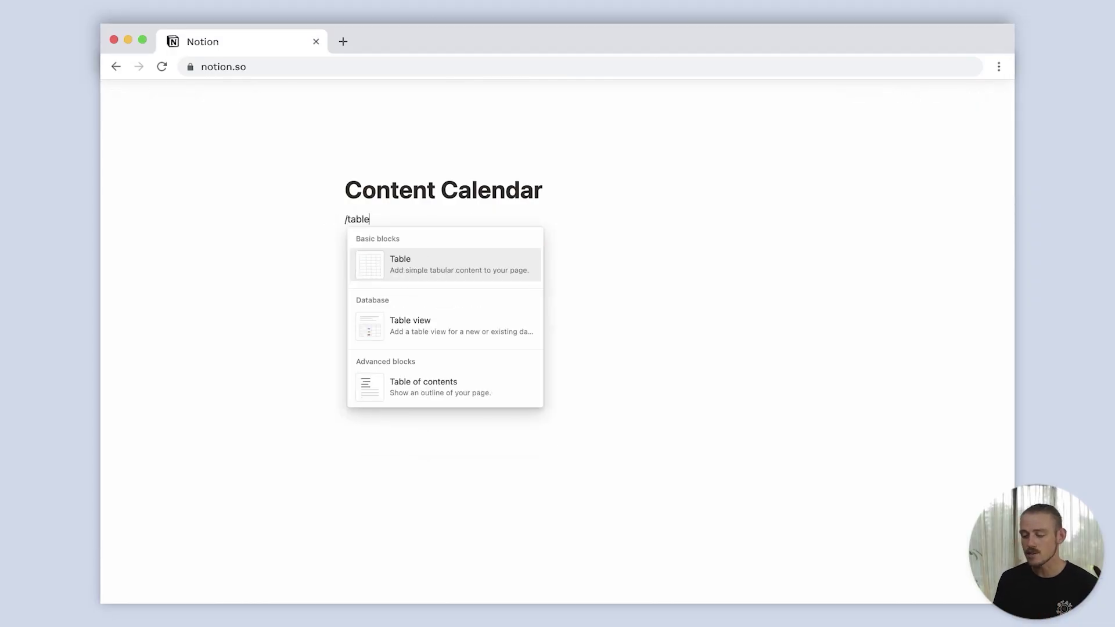
left_click(483, 323)
left_click(402, 271)
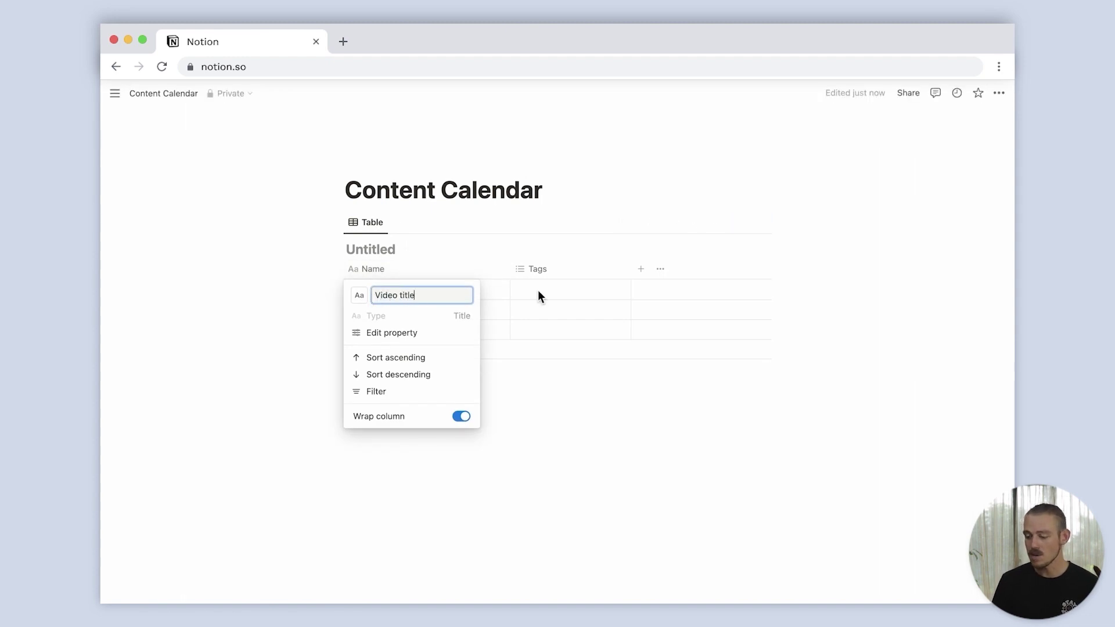
left_click(614, 324)
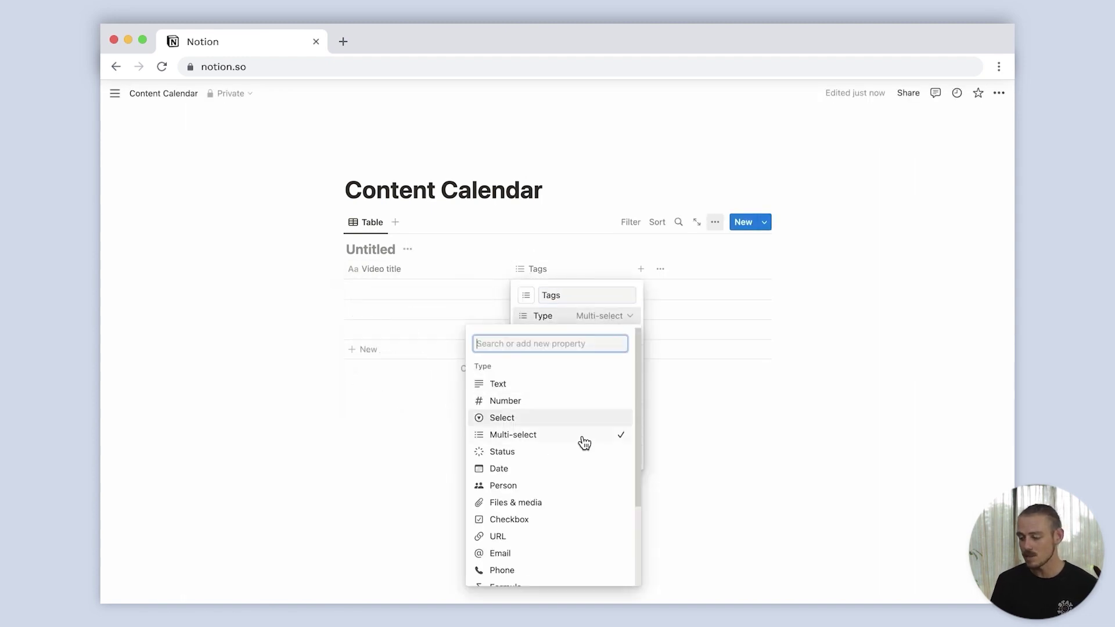
left_click(559, 477)
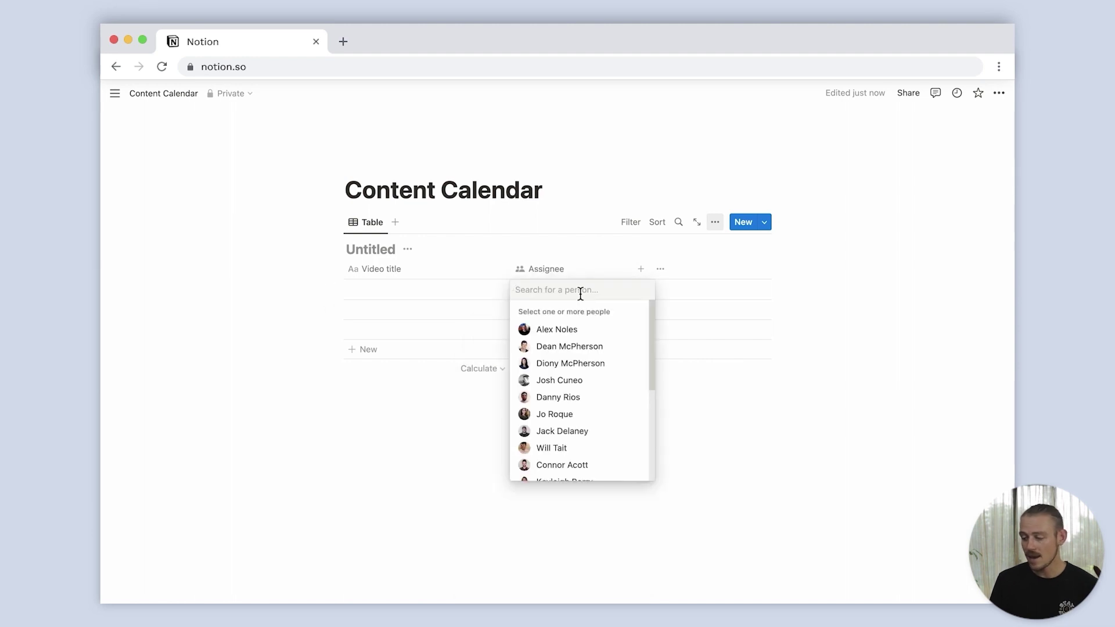
left_click(581, 329)
left_click(649, 271)
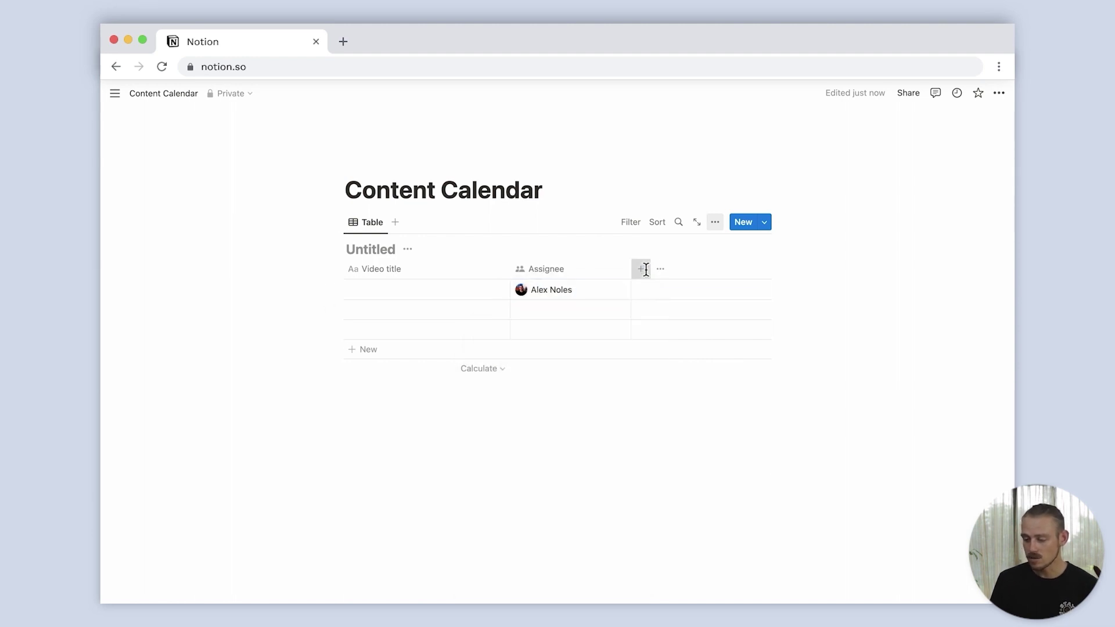
- Add a Date property 'Publish Date' and set the first entry to March 11, 2023
left_click(641, 268)
type("Publish Date")
key("Return")
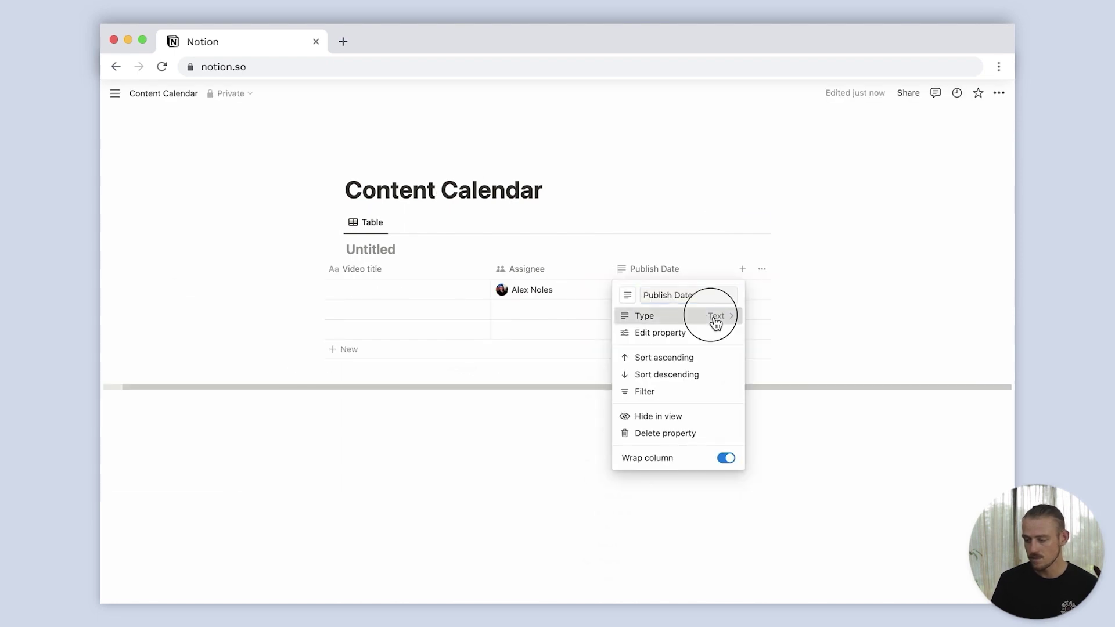
left_click(714, 317)
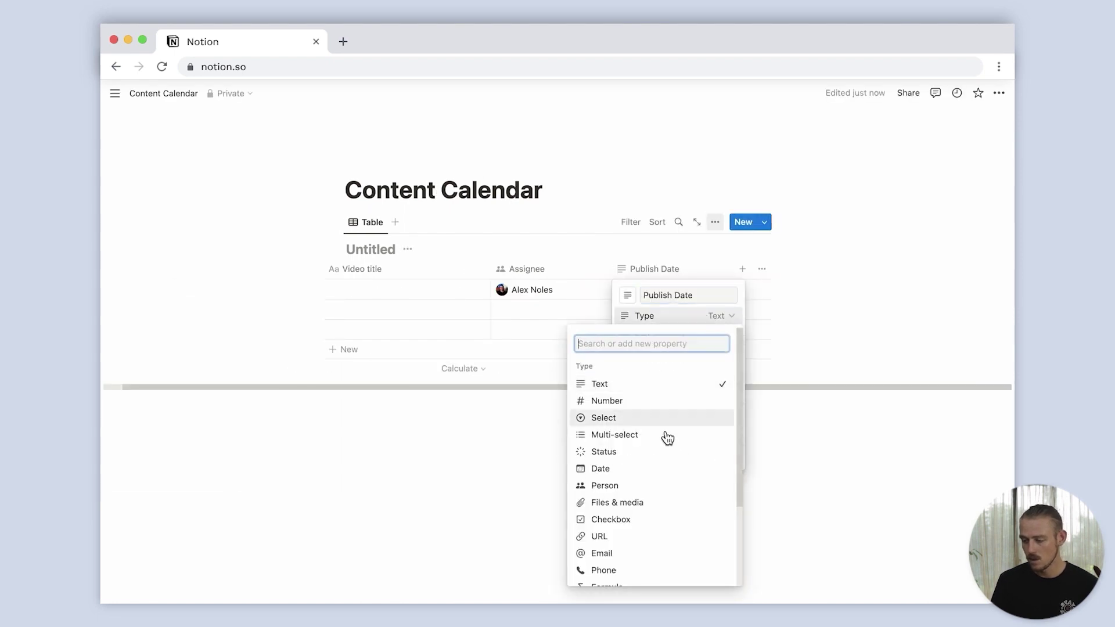
left_click(661, 478)
left_click(677, 305)
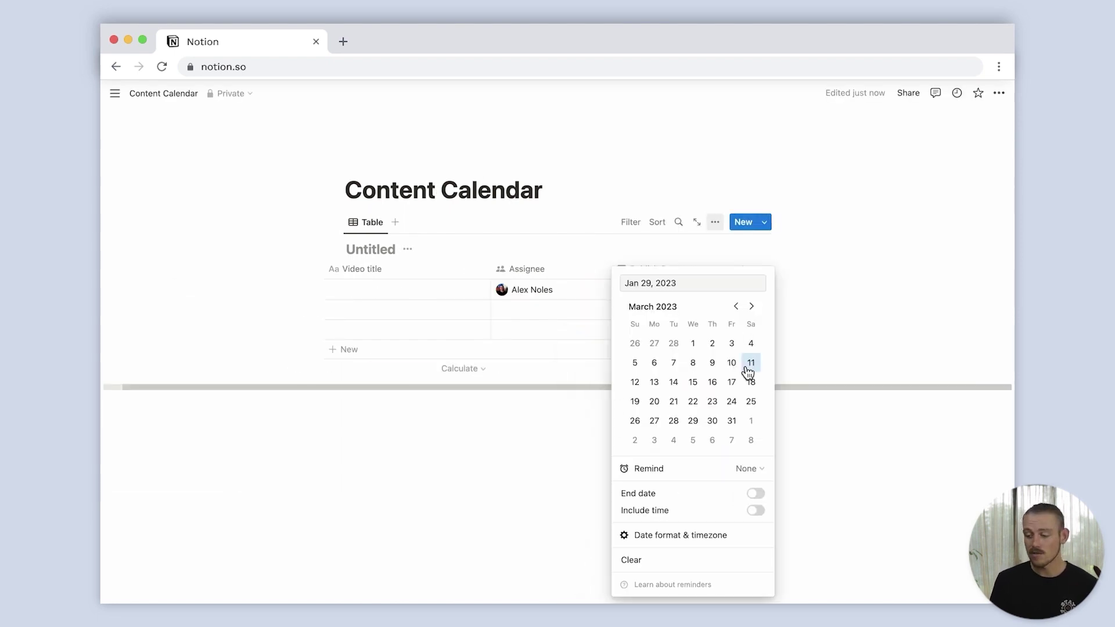
key("Escape")
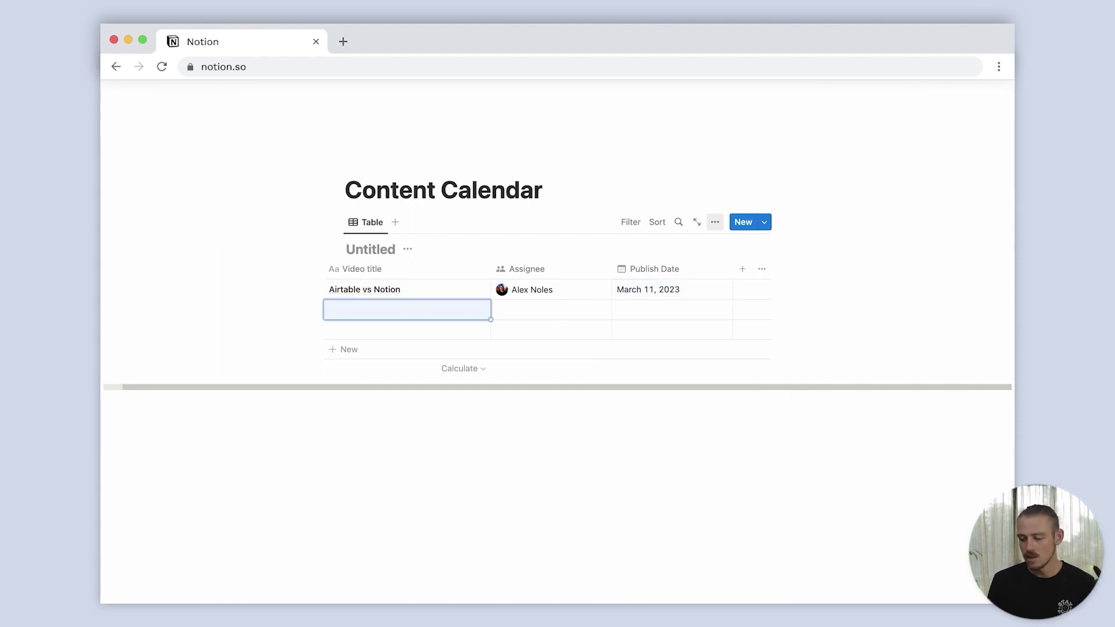
- Open the Airtable vs Notion entry page and add a Research heading
left_click(456, 297)
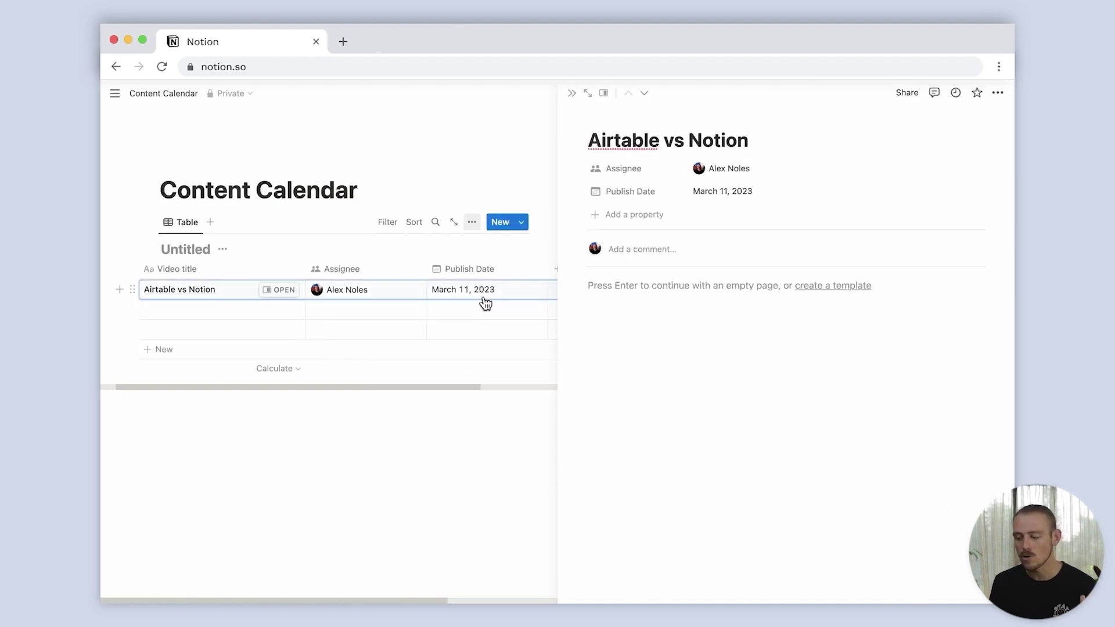
type("/hea")
key("Down")
key("Return")
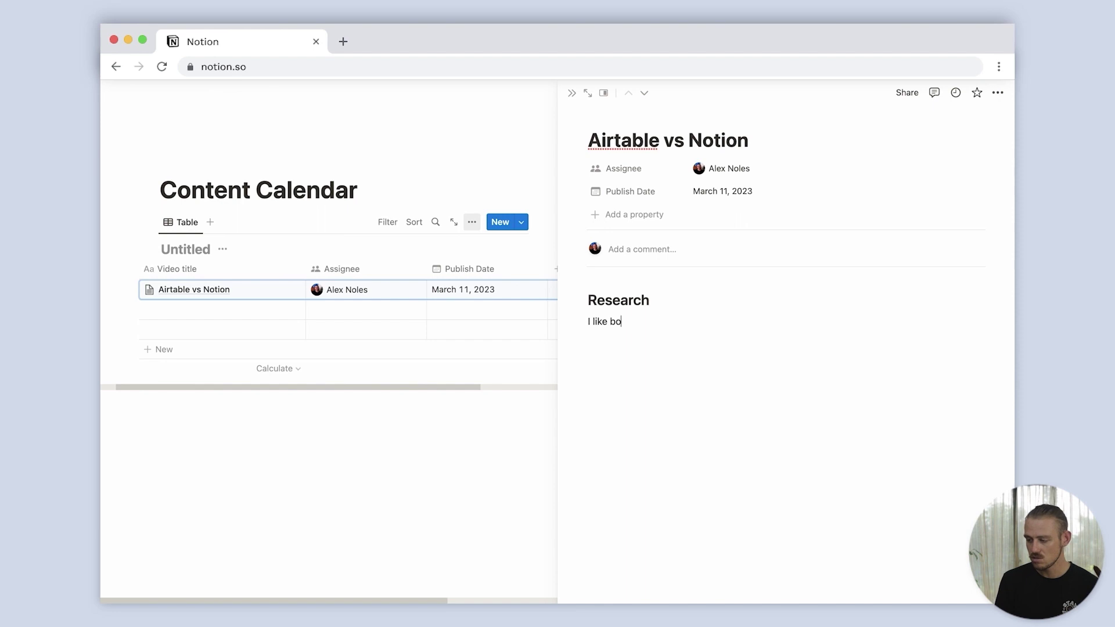
- Add a To-do heading with a checklist of Script, Record and Edit
type(". Much good")
key("Return")
type("/hea")
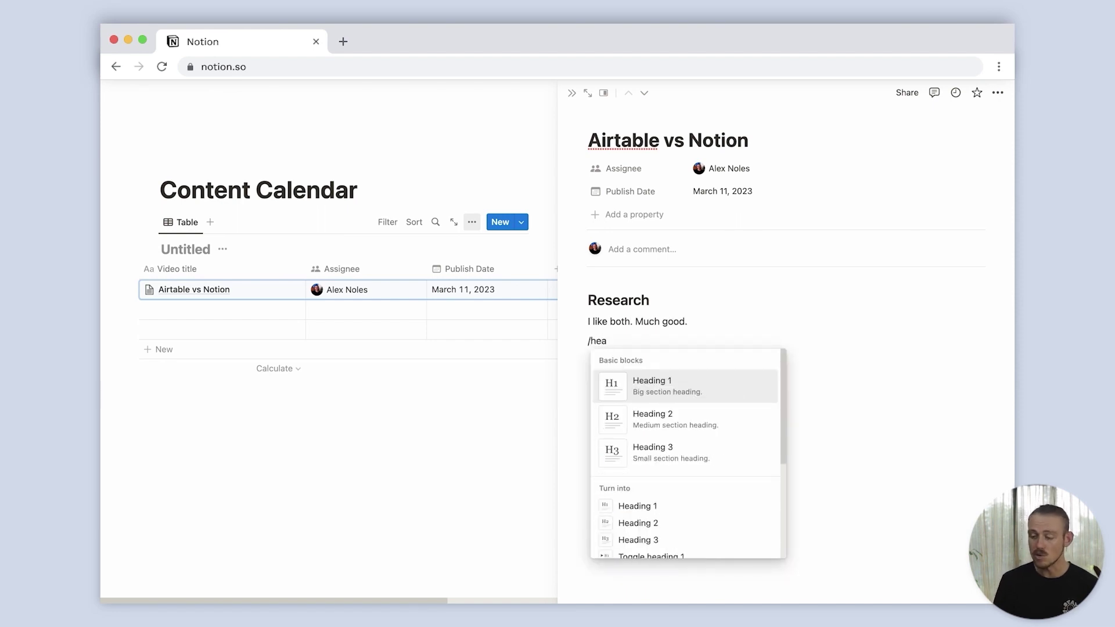
key("Down")
key("Return")
type("/tod")
key("Return")
- Add a Script heading with a thumbs-up note, then insert a Figma embed block
type("Script")
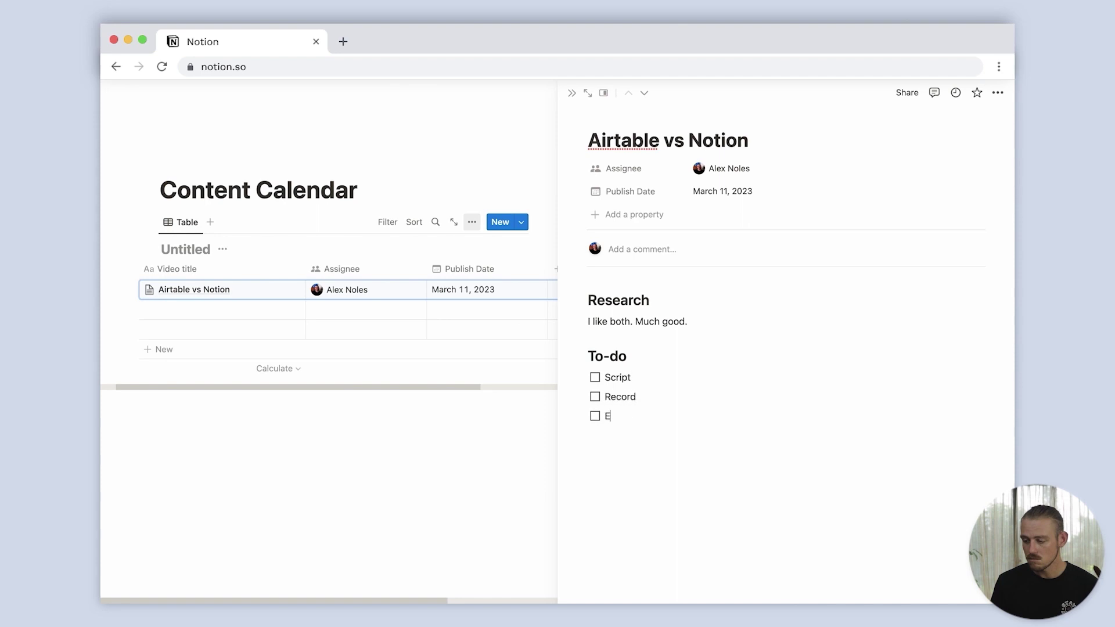
type("/hea")
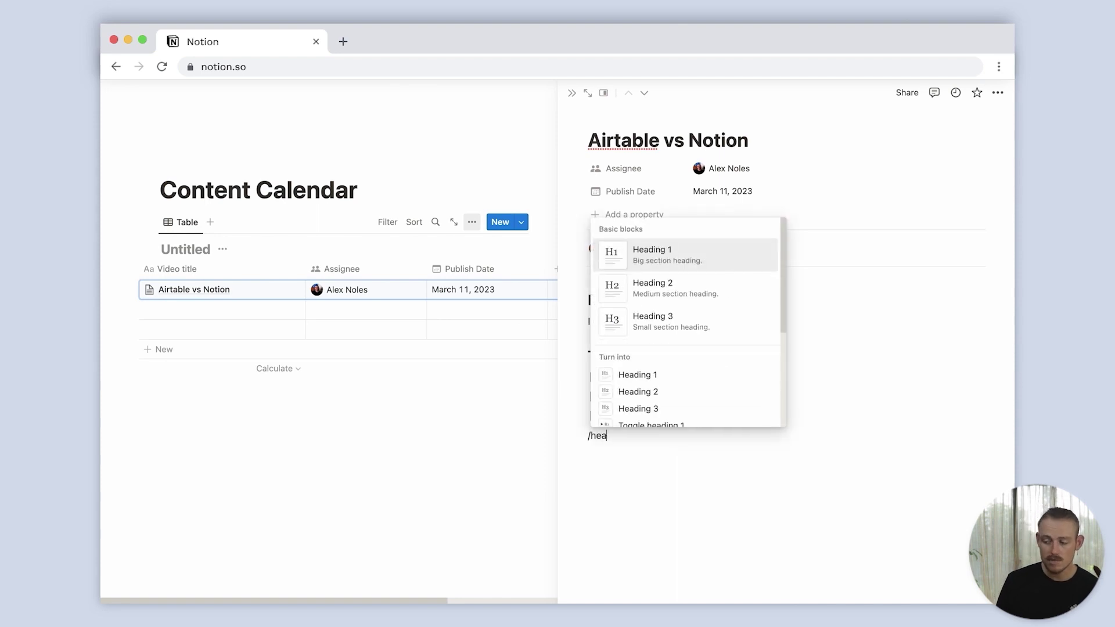
key("Down")
key("Return")
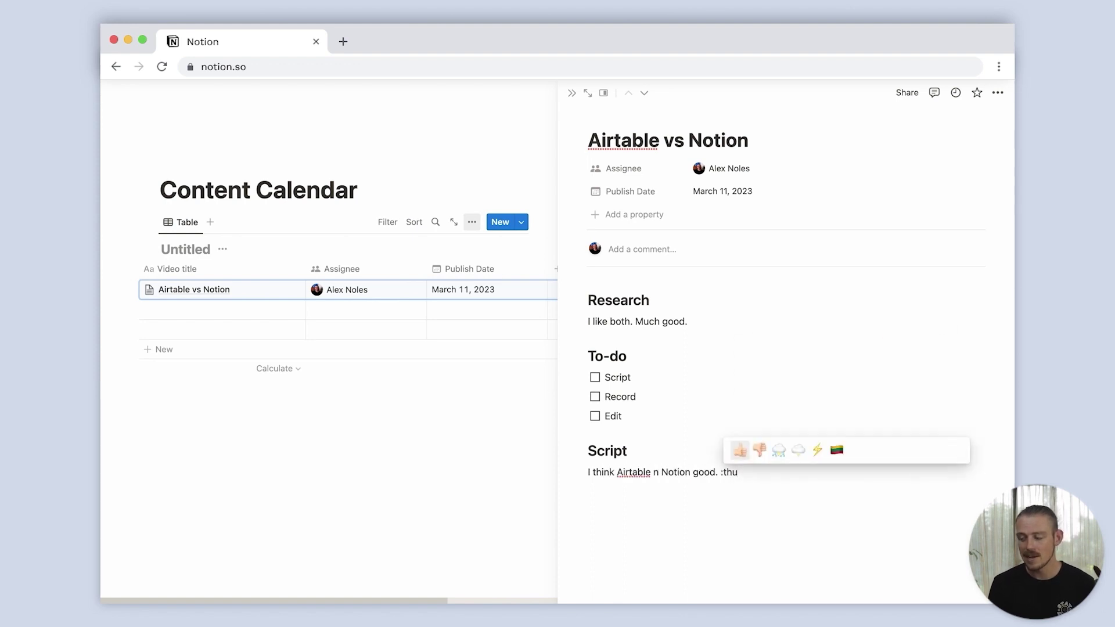
type("/figma")
key("Return")
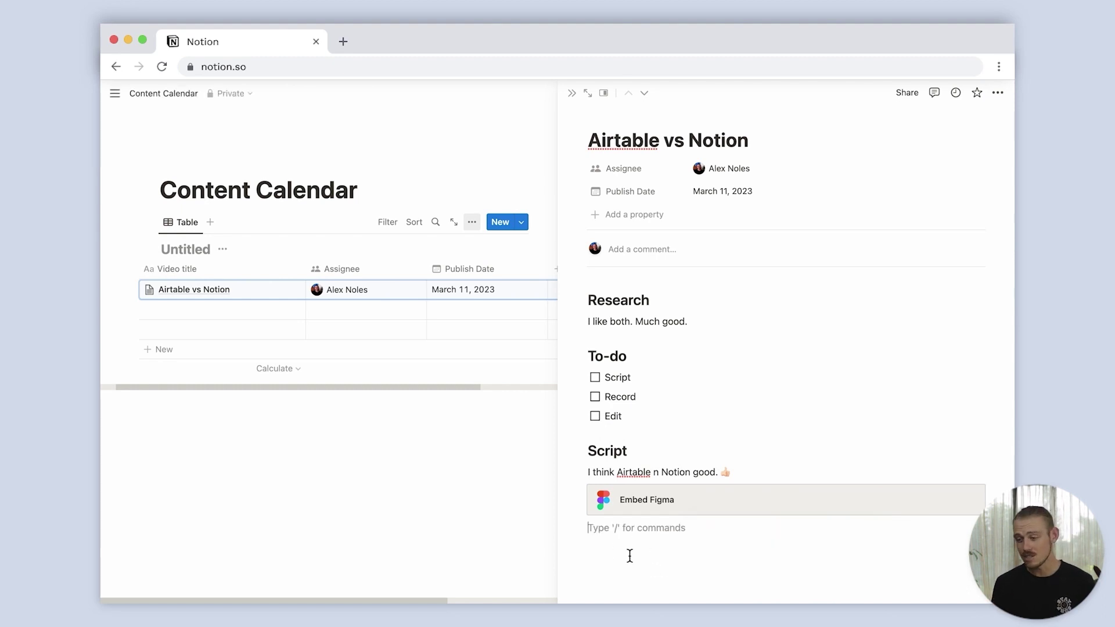
- Add a Calendar view to Content Calendar and open the Airtable vs Notion card on March 11
left_click(562, 530)
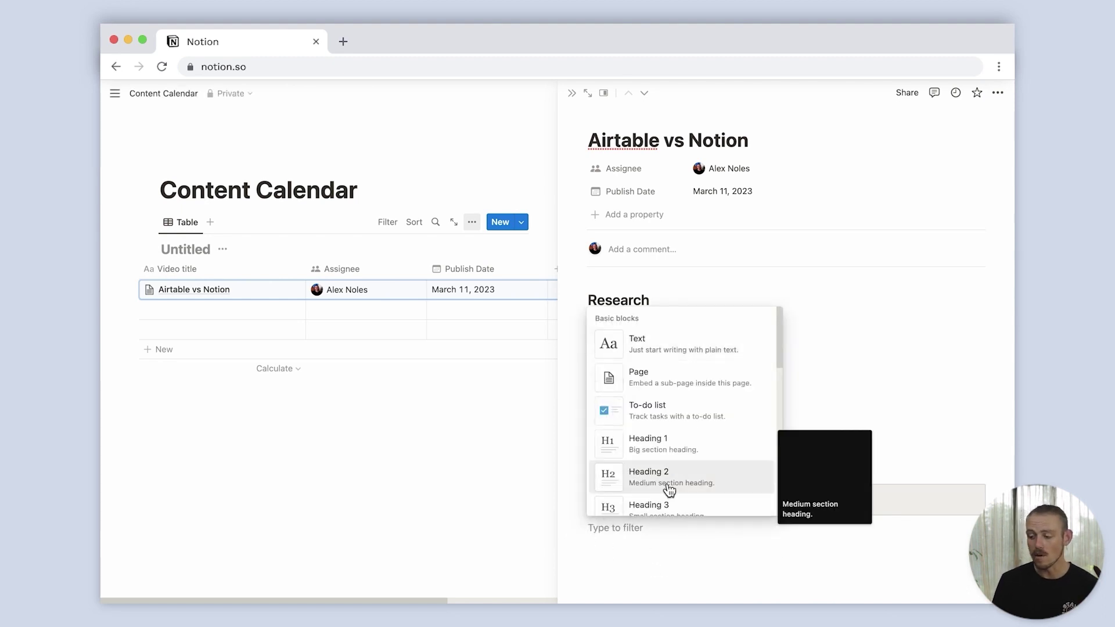
scroll(780, 339, "down", 10)
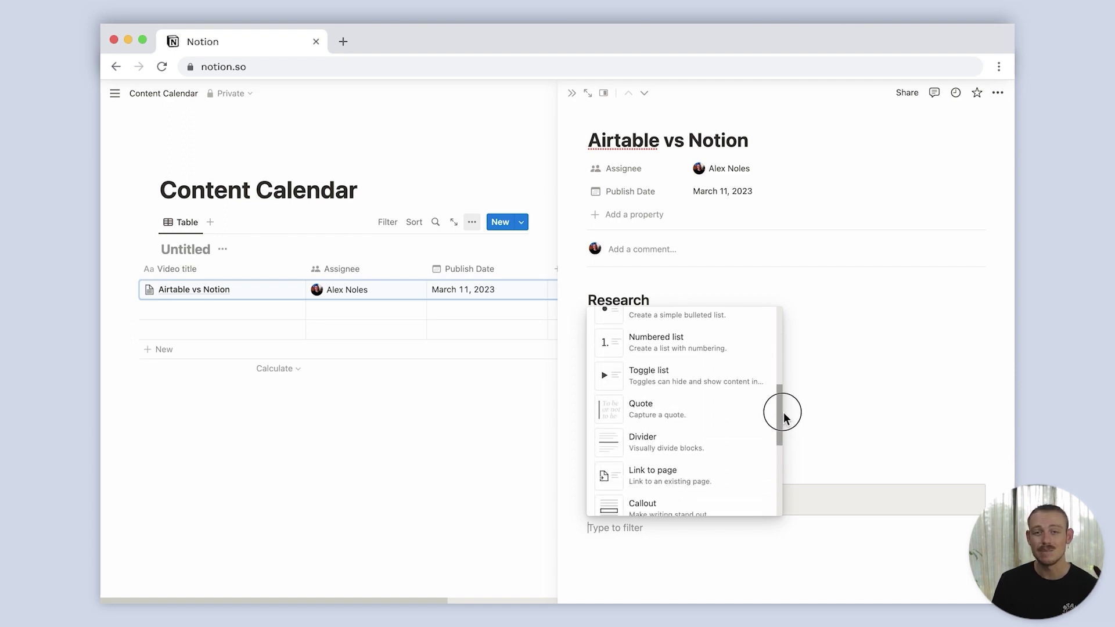
scroll(787, 479, "down", 5)
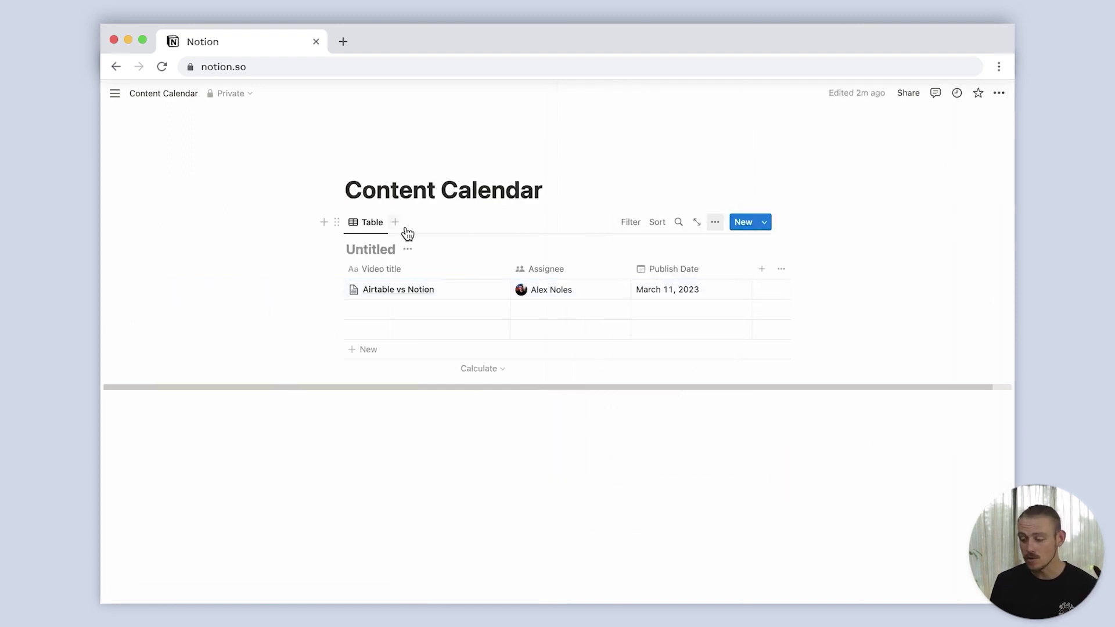
left_click(406, 231)
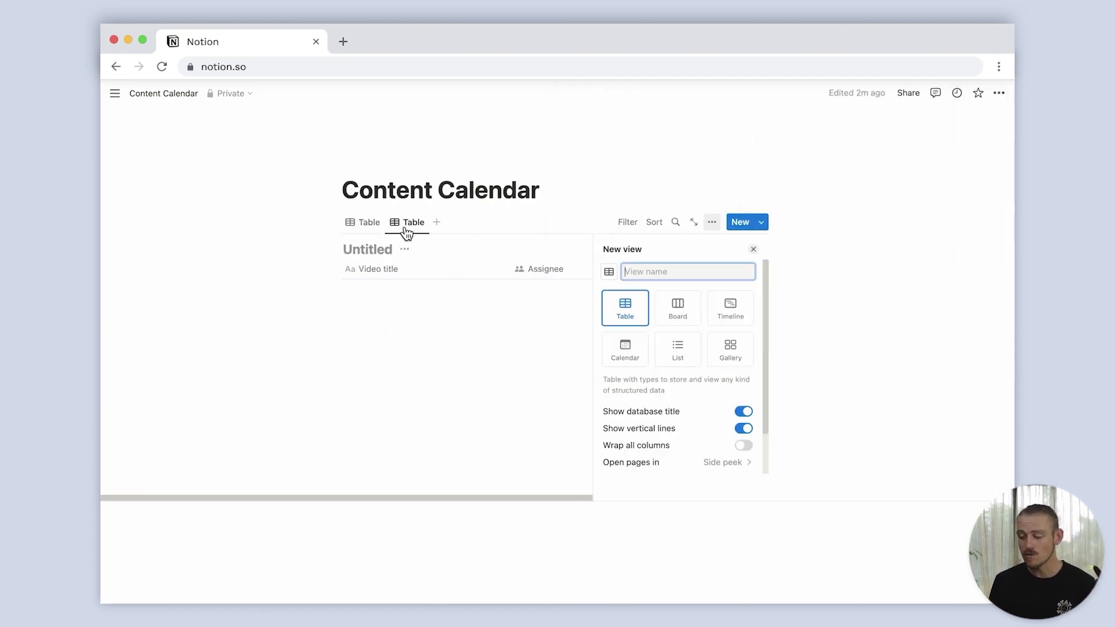
left_click(624, 351)
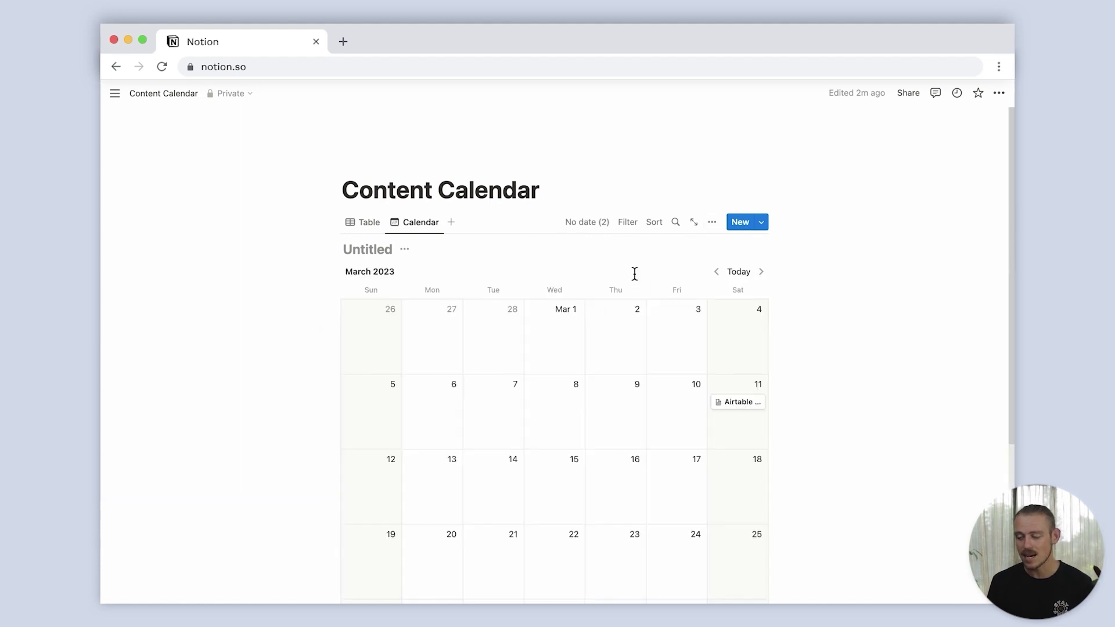
left_click(746, 402)
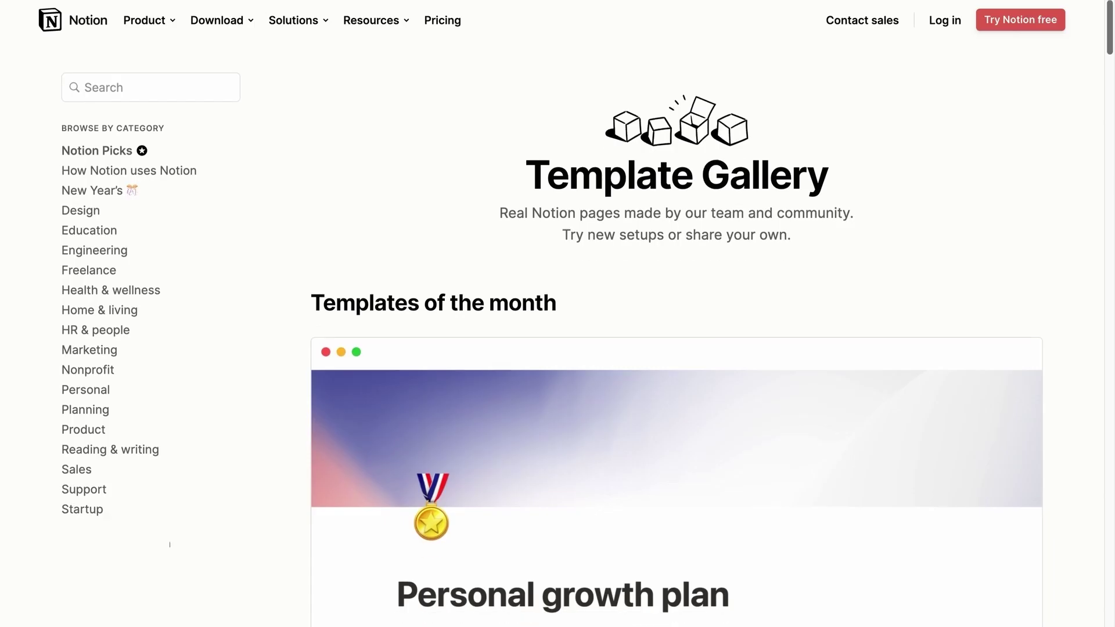
- Search the Template Gallery for 'outfit' and open the Outfit of the day planner template
scroll(169, 535, "down", 3)
scroll(169, 535, "down", 6)
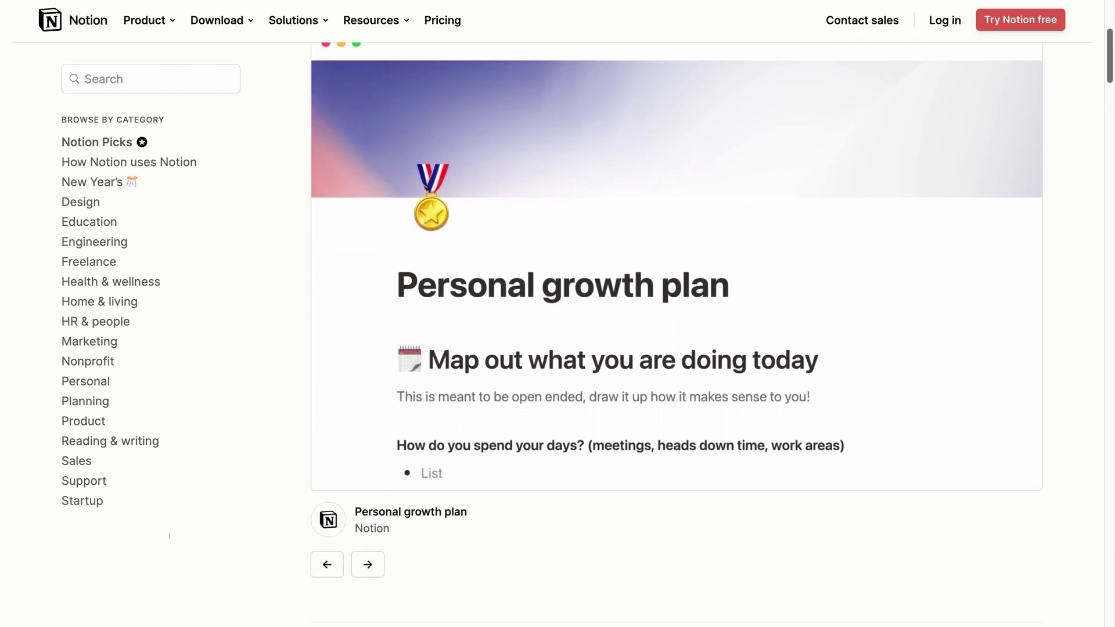
scroll(170, 536, "down", 5)
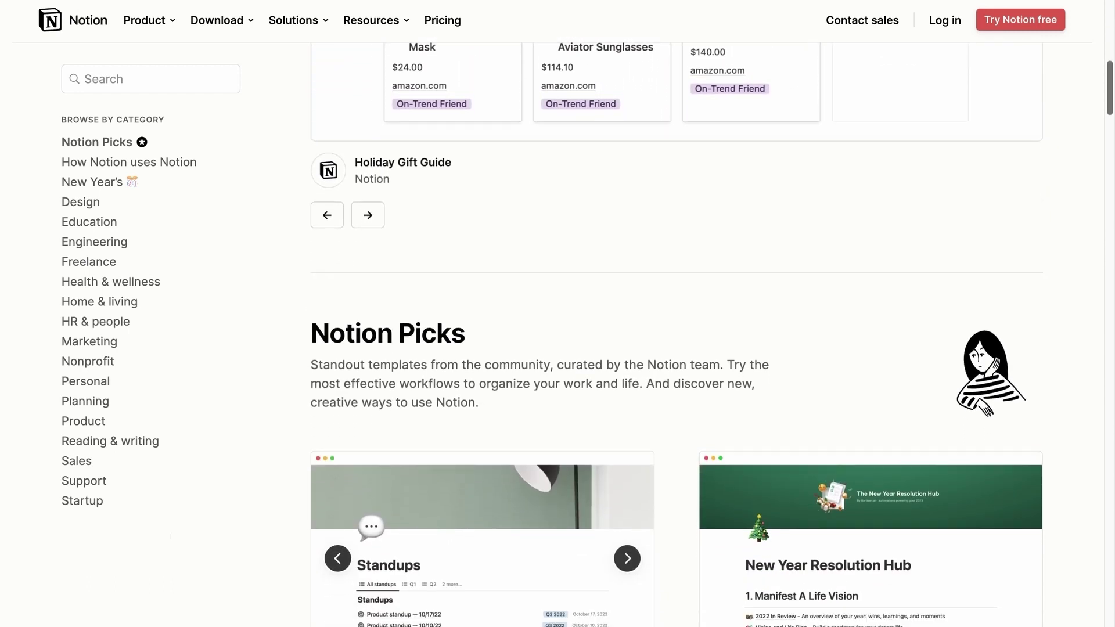
scroll(170, 536, "down", 6)
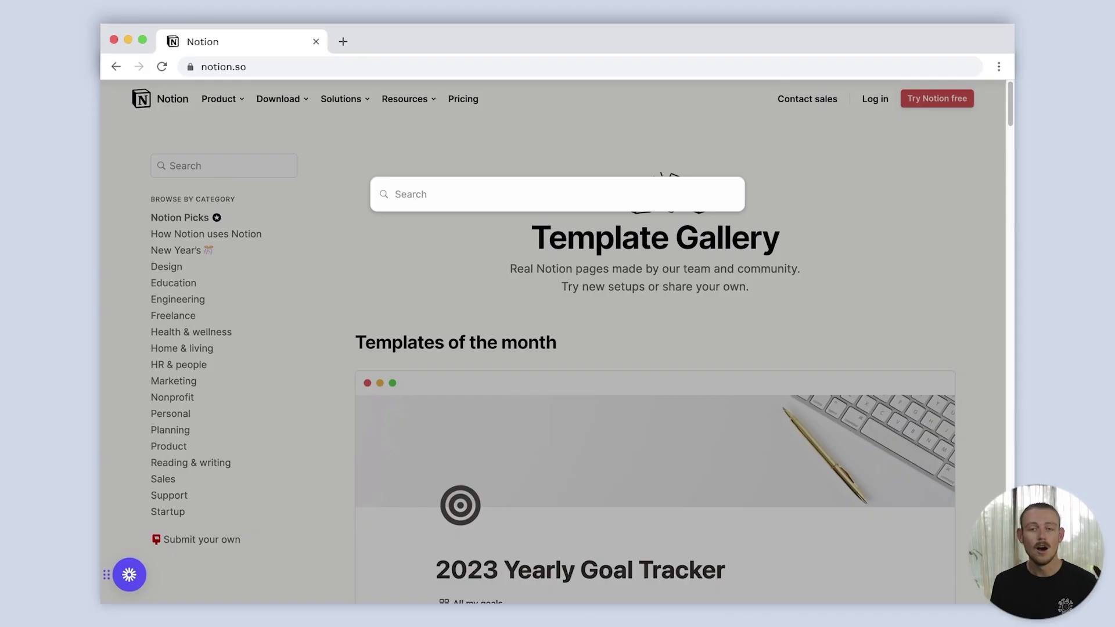
type("outfit")
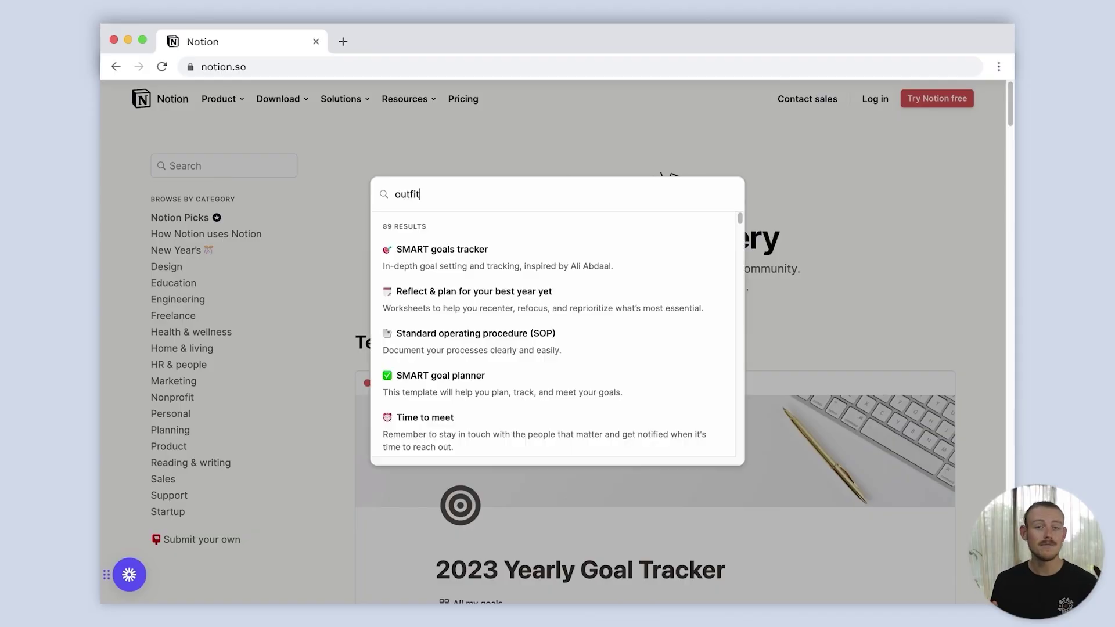
left_click(530, 352)
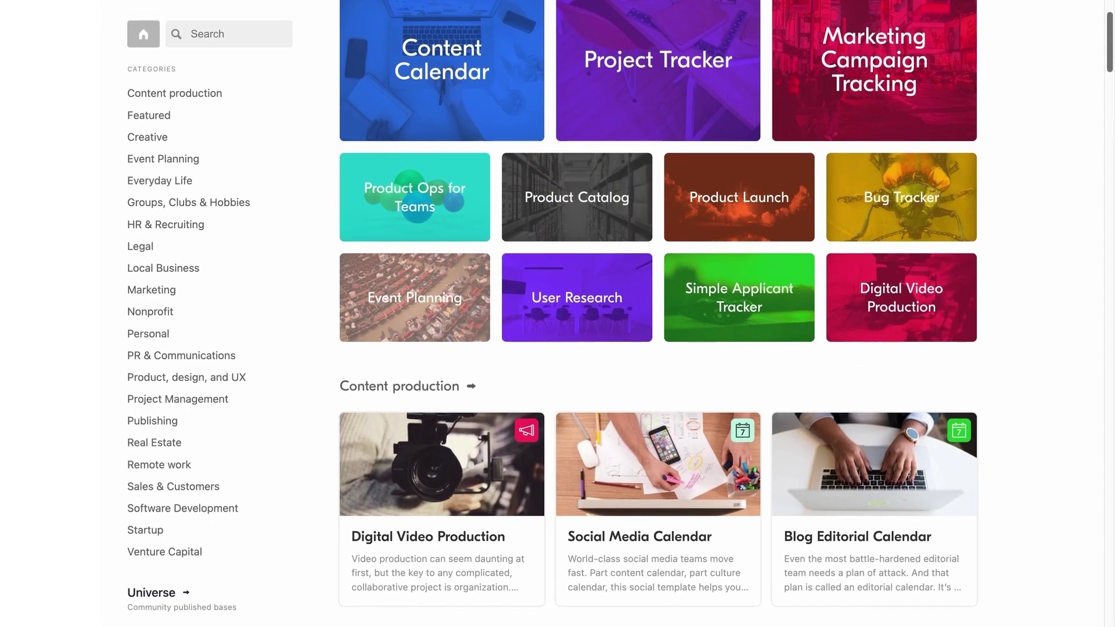
- Scroll the Marketplace past Extensions by Airtable to All extensions (MapChart, Miro) and Scripts
scroll(658, 313, "down", 5)
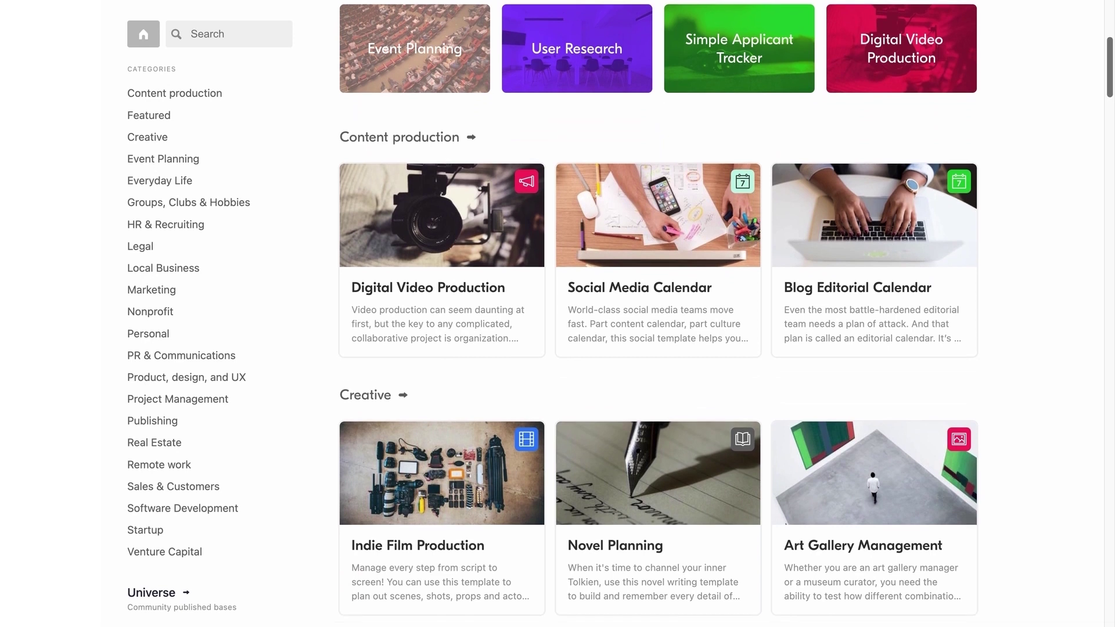
scroll(658, 314, "down", 6)
scroll(658, 313, "down", 3)
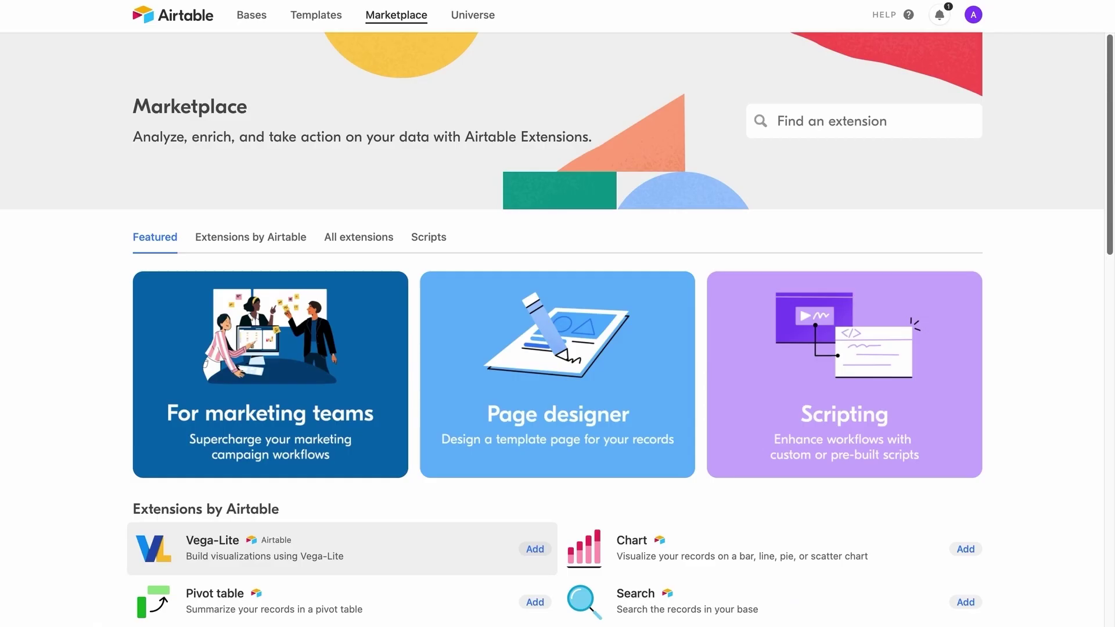
scroll(557, 330, "down", 3)
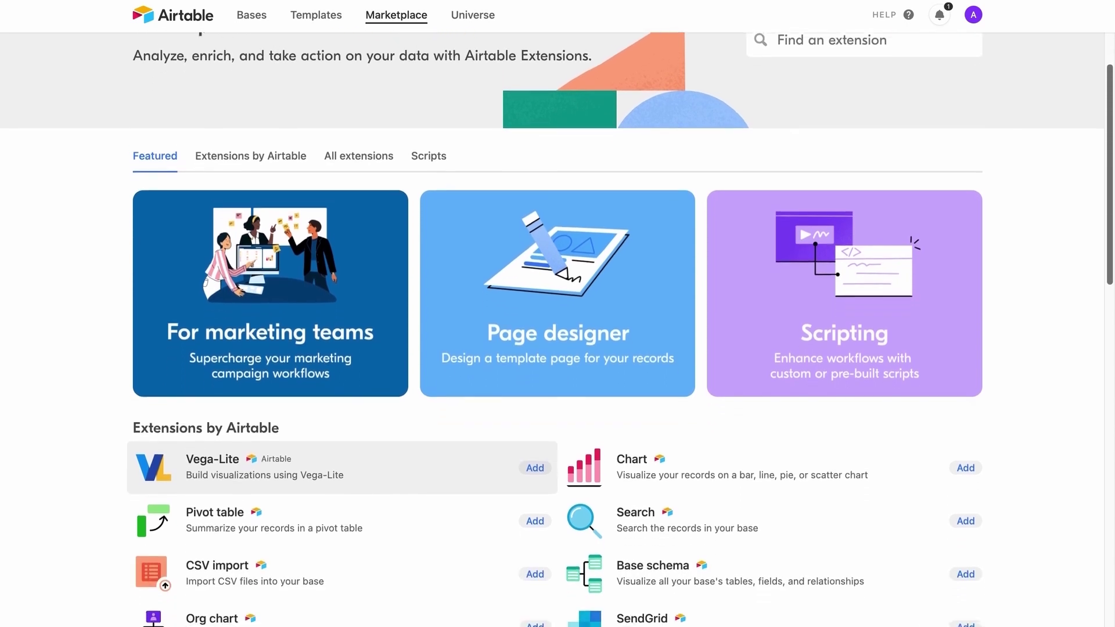
scroll(557, 329, "down", 4)
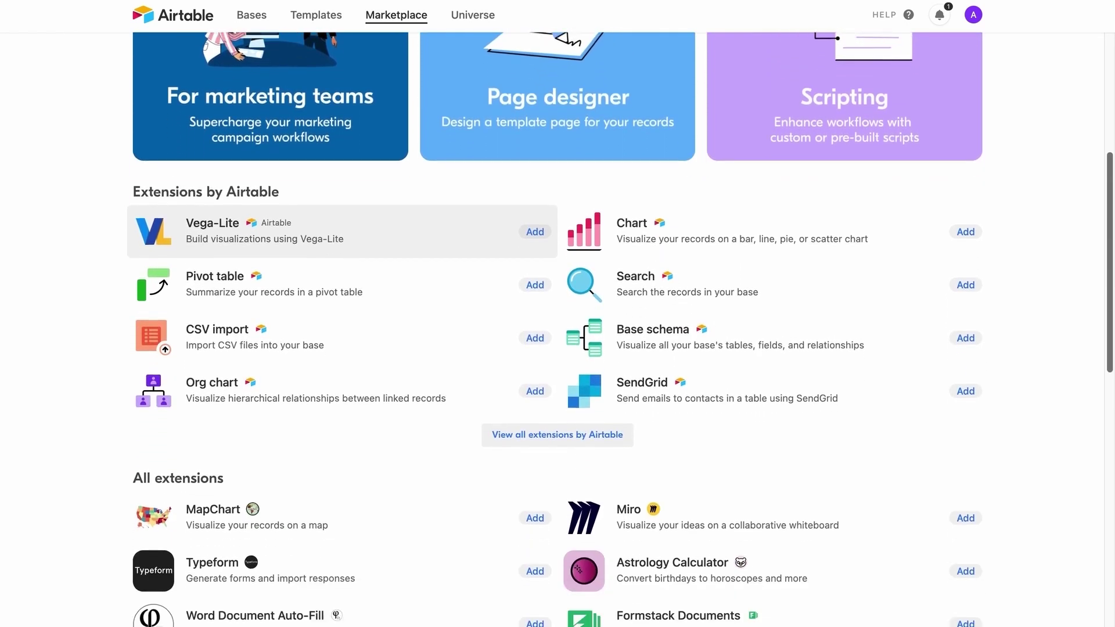
scroll(558, 329, "down", 3)
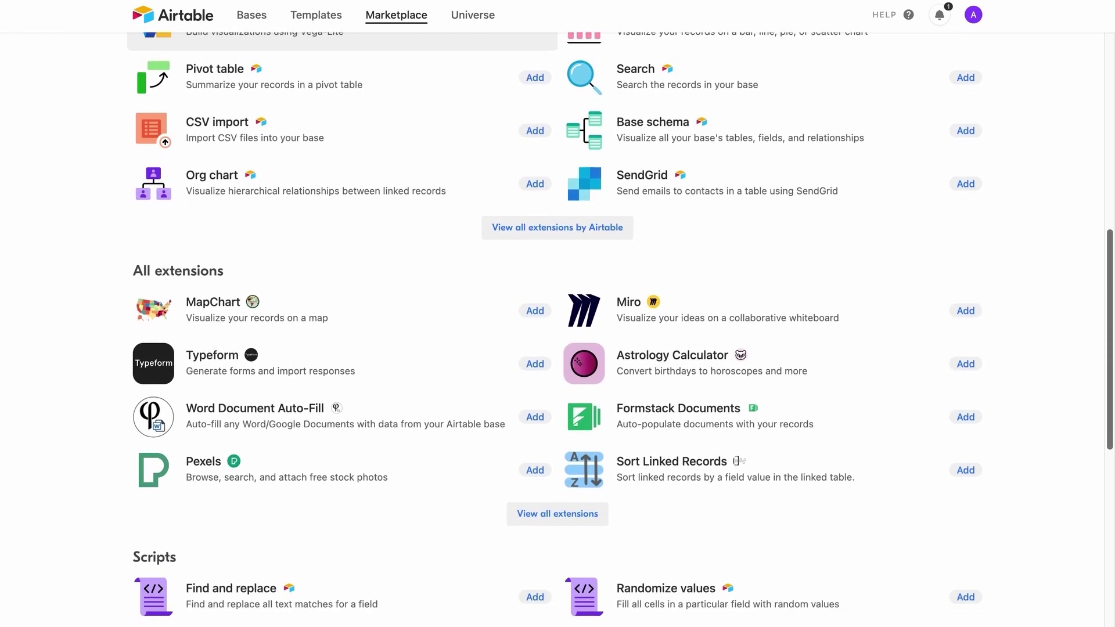
scroll(557, 329, "down", 1)
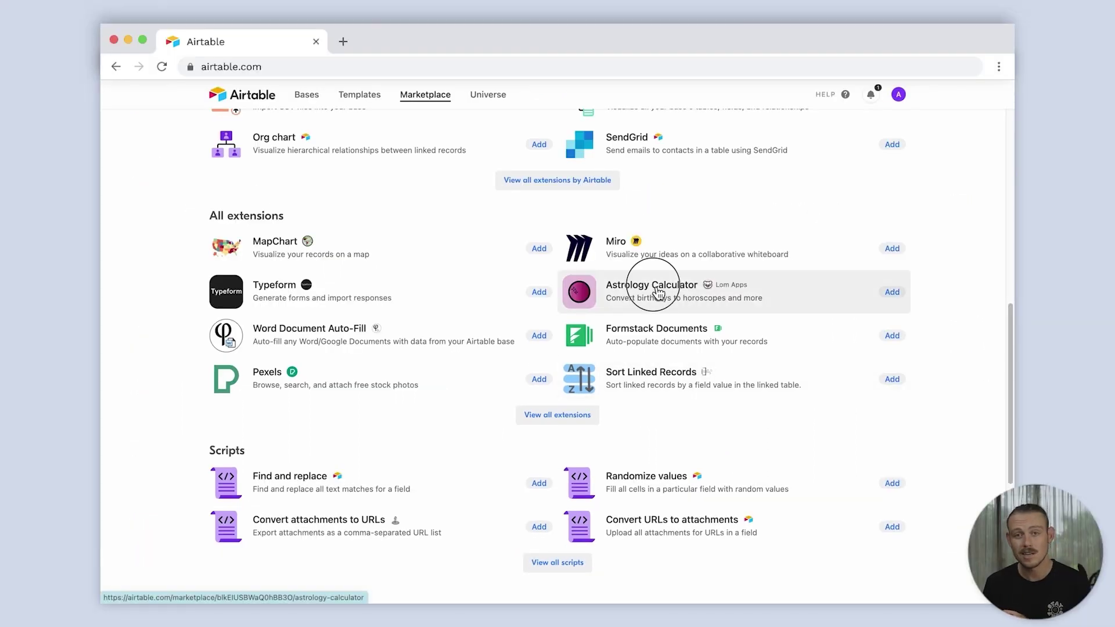
- Open the Astrology Calculator extension and scroll through its details page
left_click(658, 293)
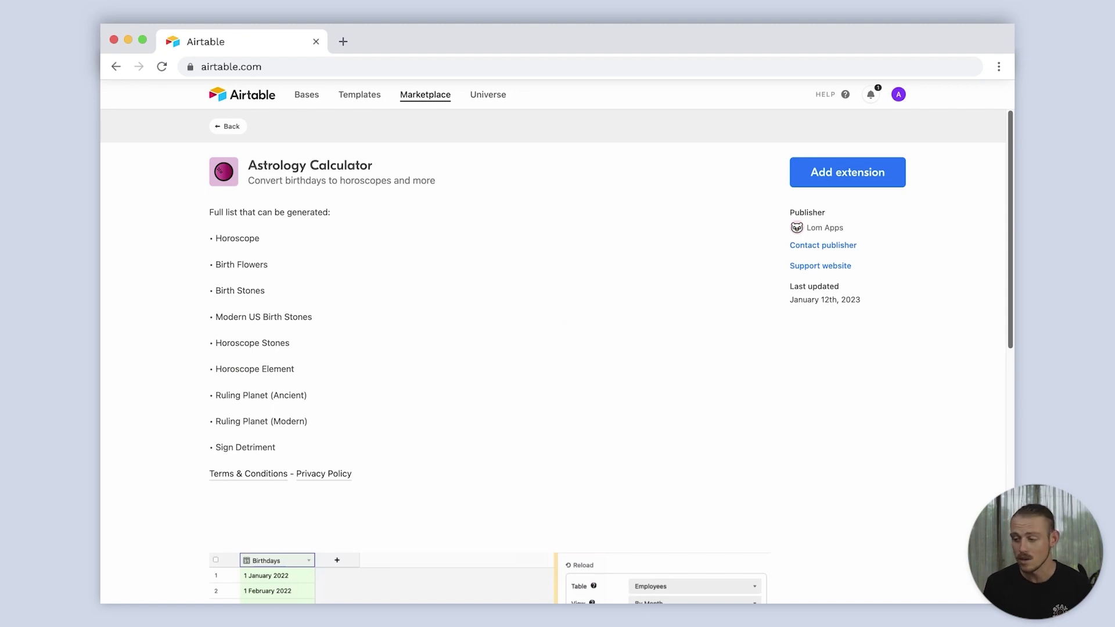
scroll(558, 348, "down", 5)
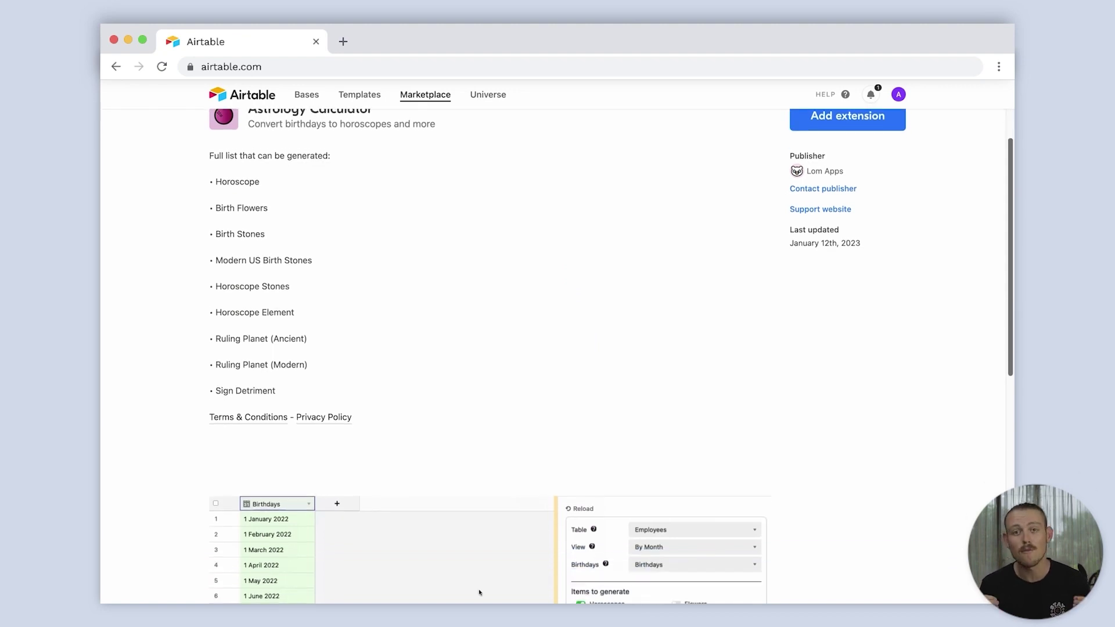
scroll(558, 356, "down", 4)
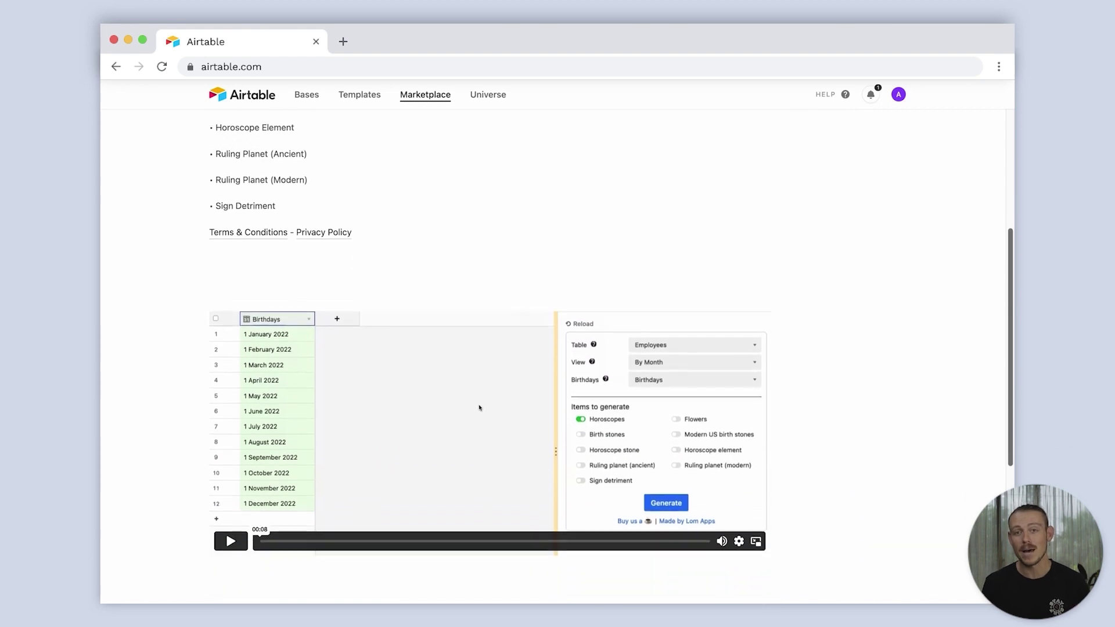
scroll(557, 356, "down", 5)
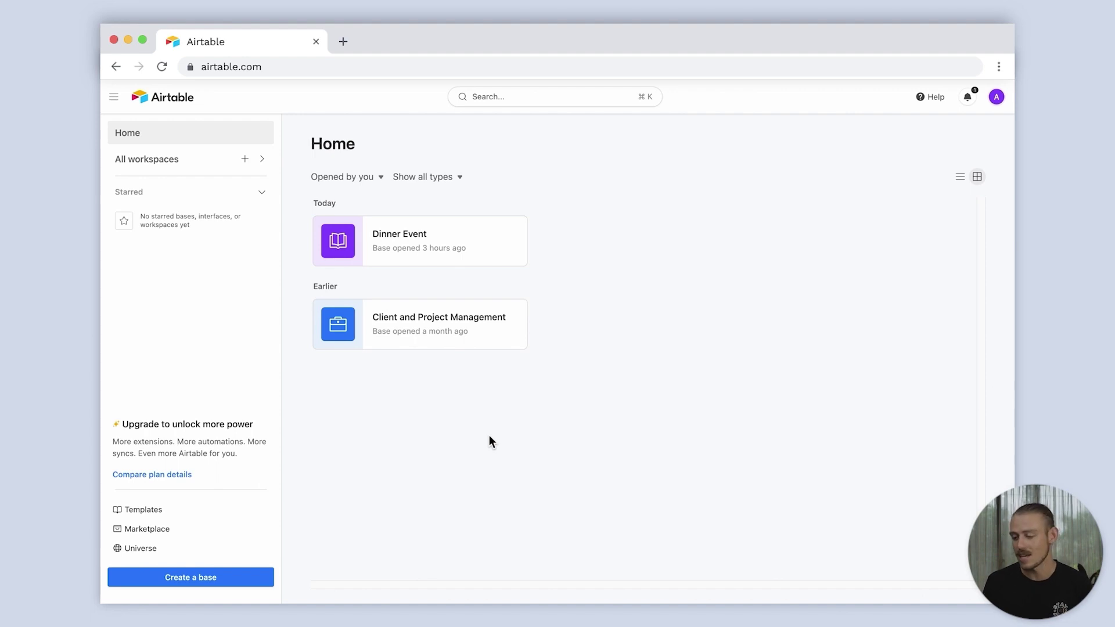
- Create a blank base, give it the teal colour and name it 'Content Calendar'
left_click(249, 579)
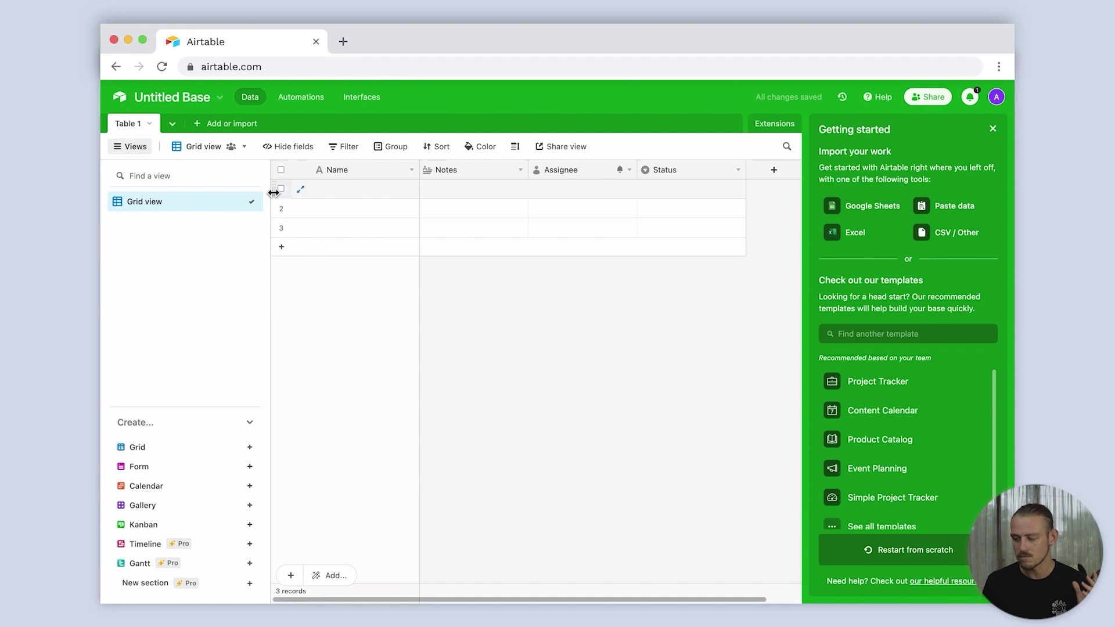
left_click(219, 97)
left_click(209, 194)
left_click(135, 133)
type("Content Calendar")
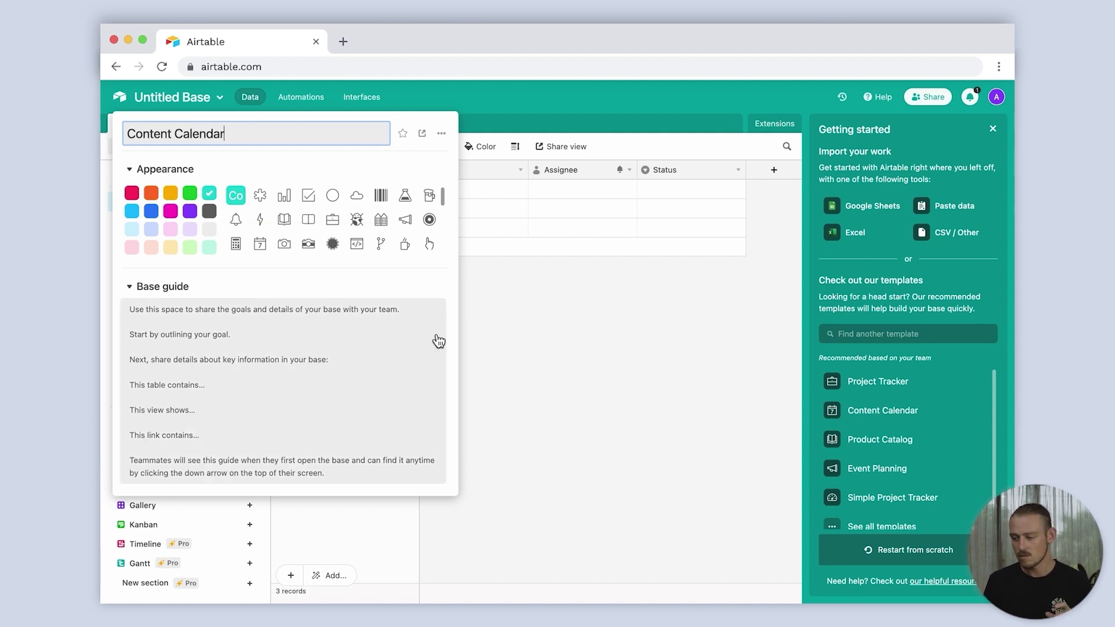
left_click(513, 312)
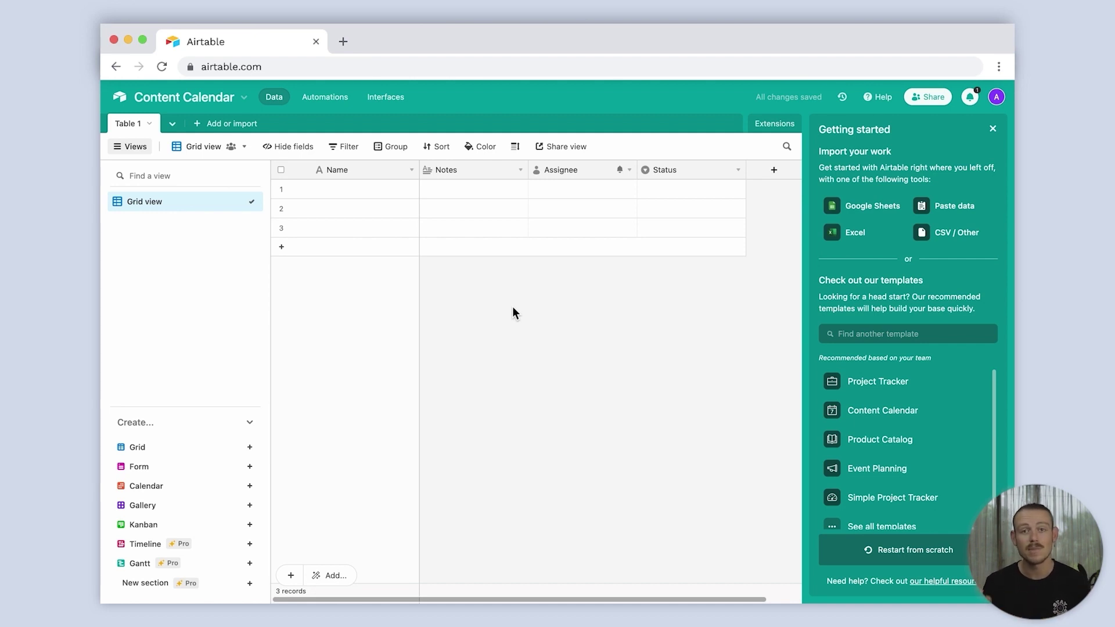
- Rename the Name field to 'Video title' and give the first record a new 'Recording' status
left_click(336, 172)
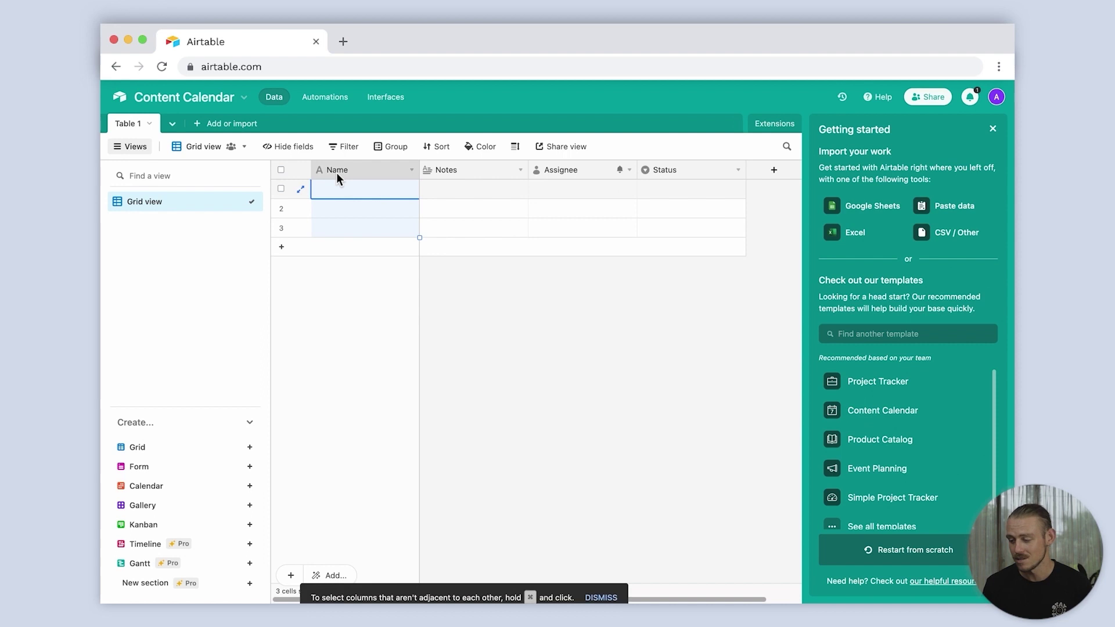
double_click(336, 172)
type("Video title")
key("Return")
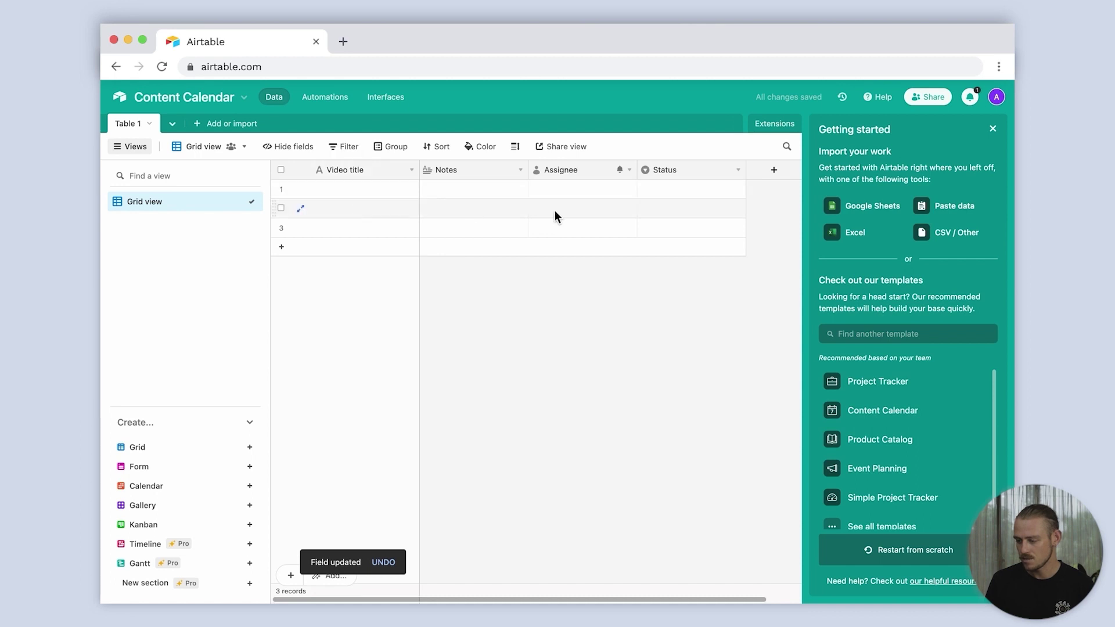
left_click(653, 185)
type("Rec")
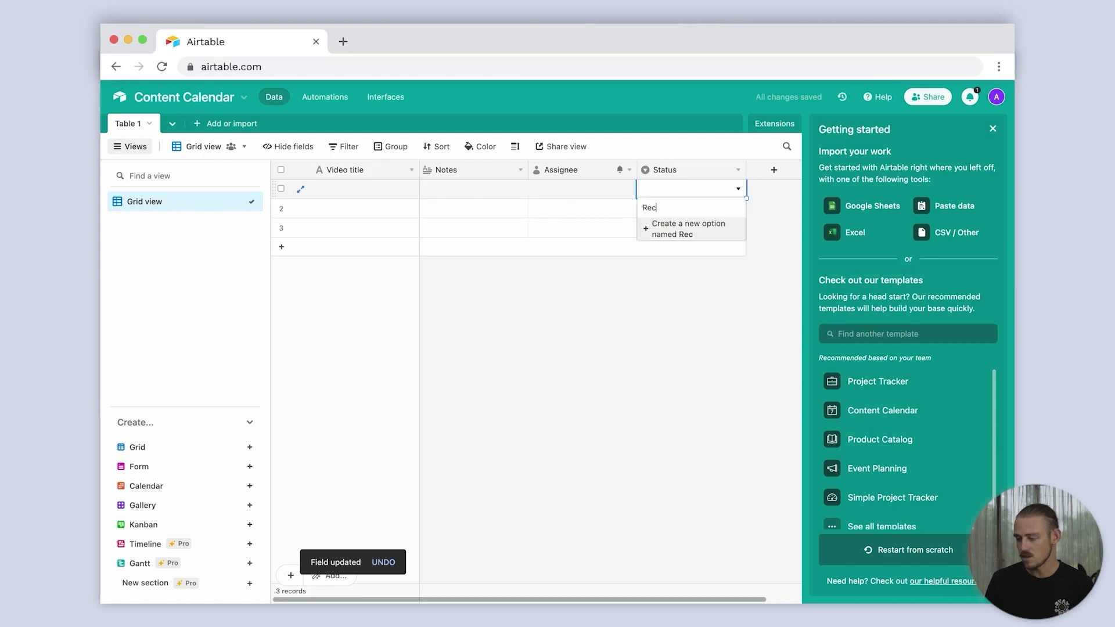
type("ording")
key("Return")
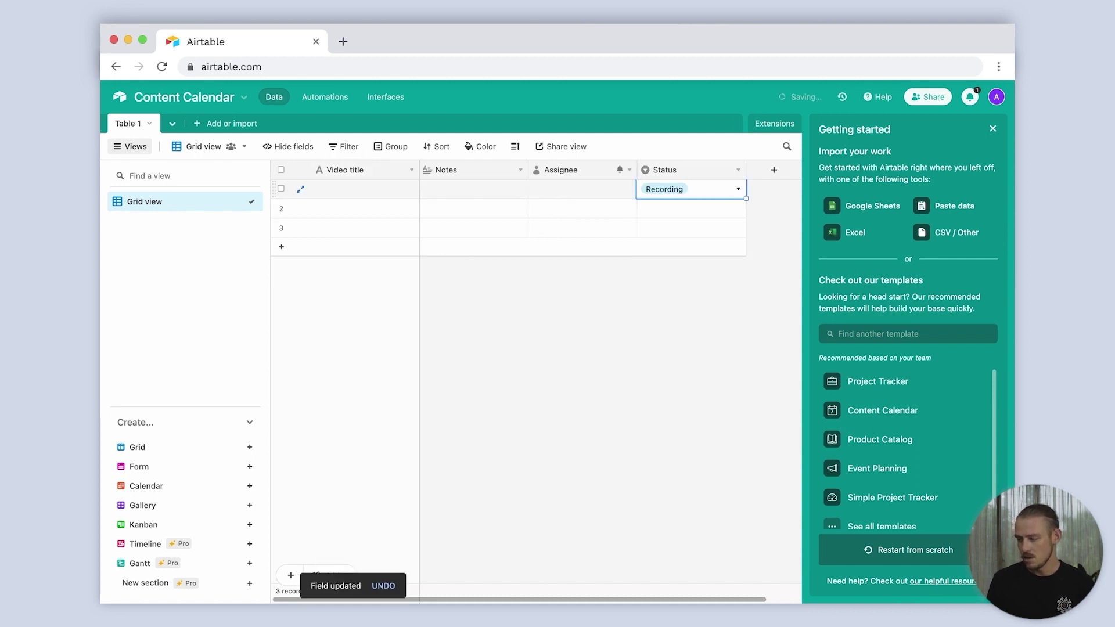
left_click(610, 193)
- Turn Notes into a 'Publish Date' date field and set the first record to 11 March 2023
double_click(487, 169)
type("Publish Date")
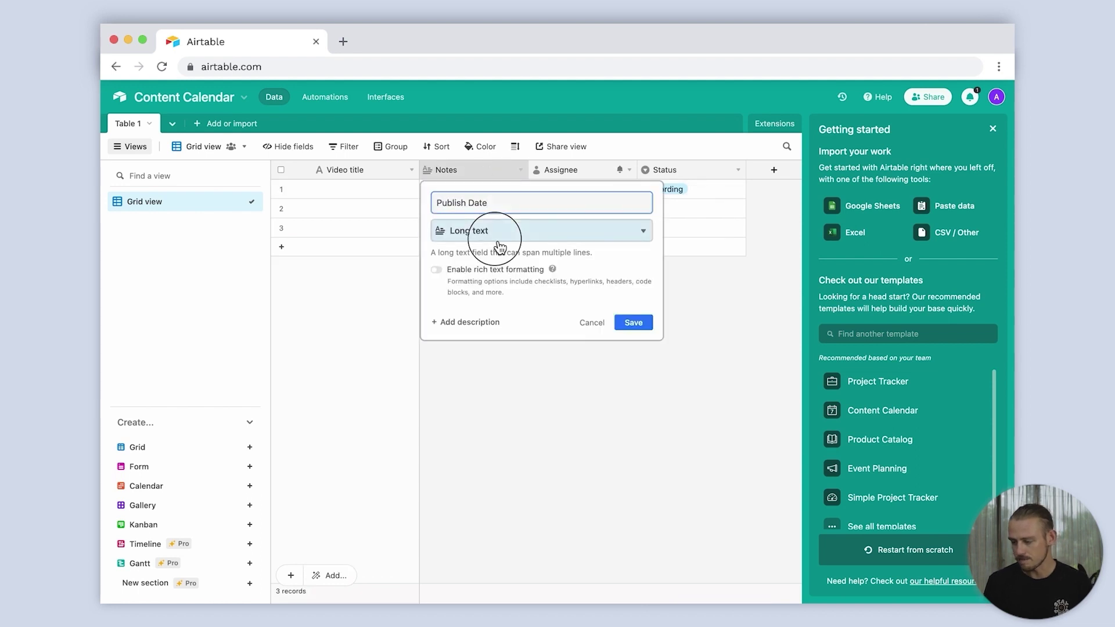
left_click(493, 235)
left_click(539, 424)
left_click(633, 353)
double_click(497, 190)
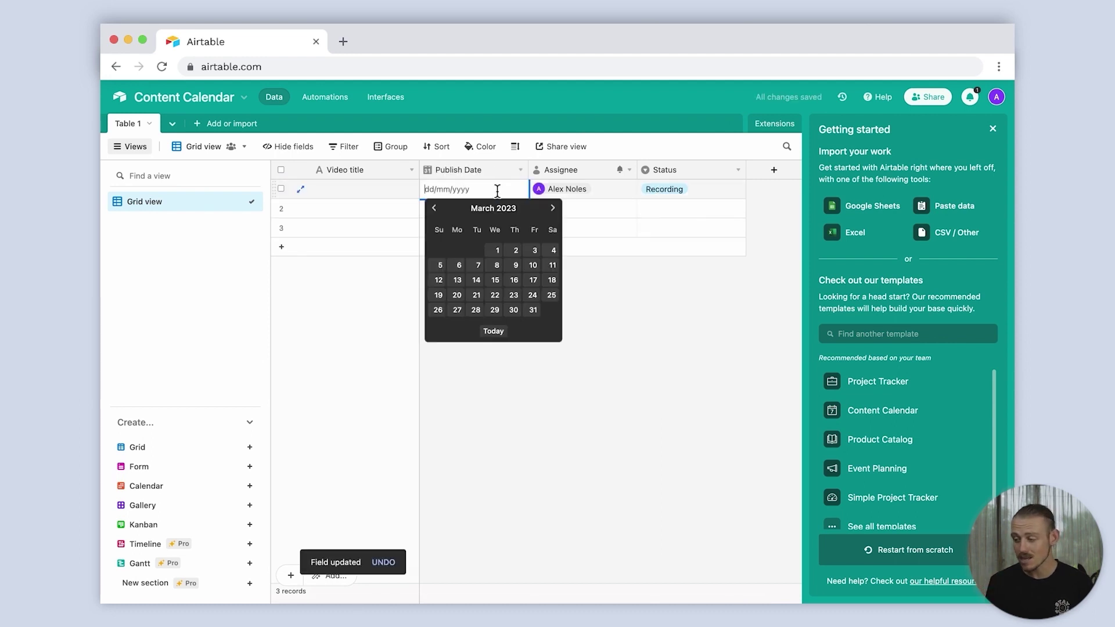
left_click(559, 265)
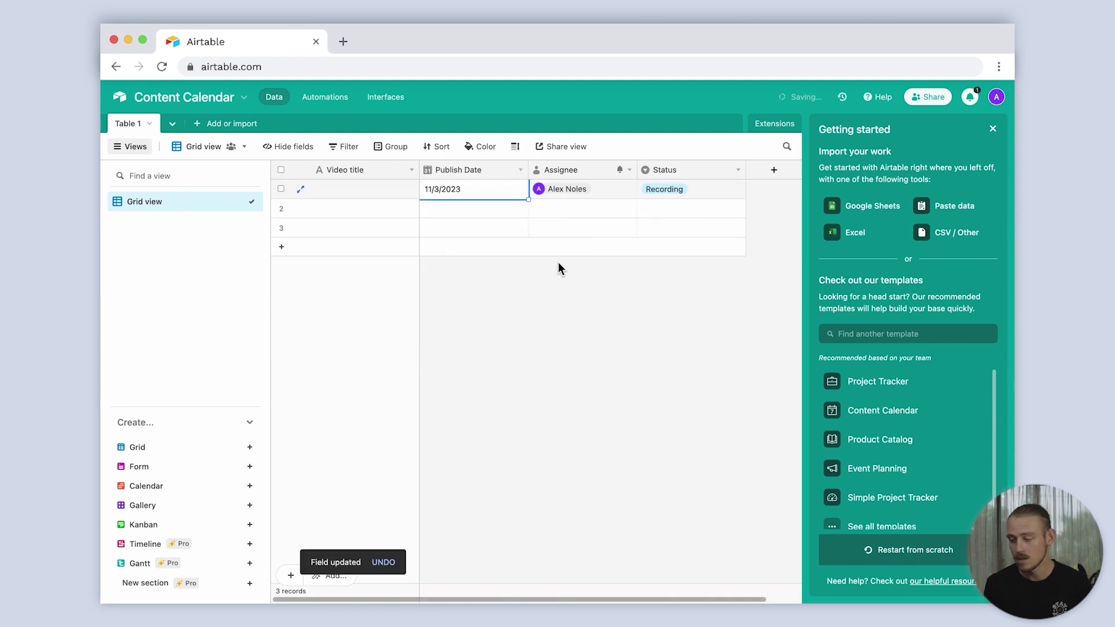
- Add a 'Script URL' field of type URL, then create a Calendar view
left_click(774, 170)
type("Scrip")
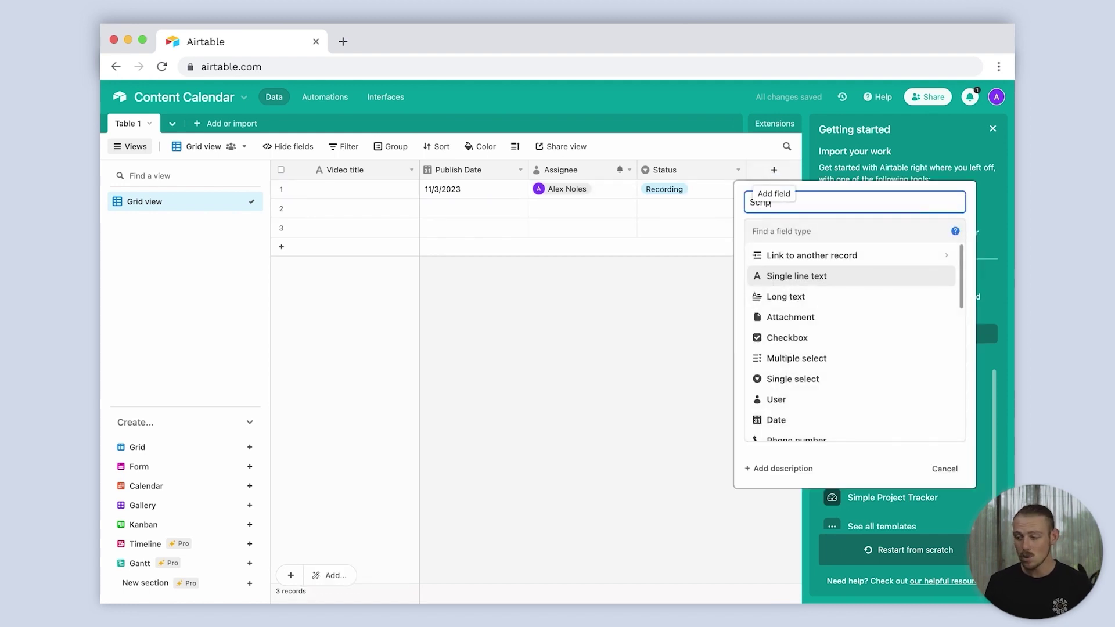
type("t")
left_click(823, 226)
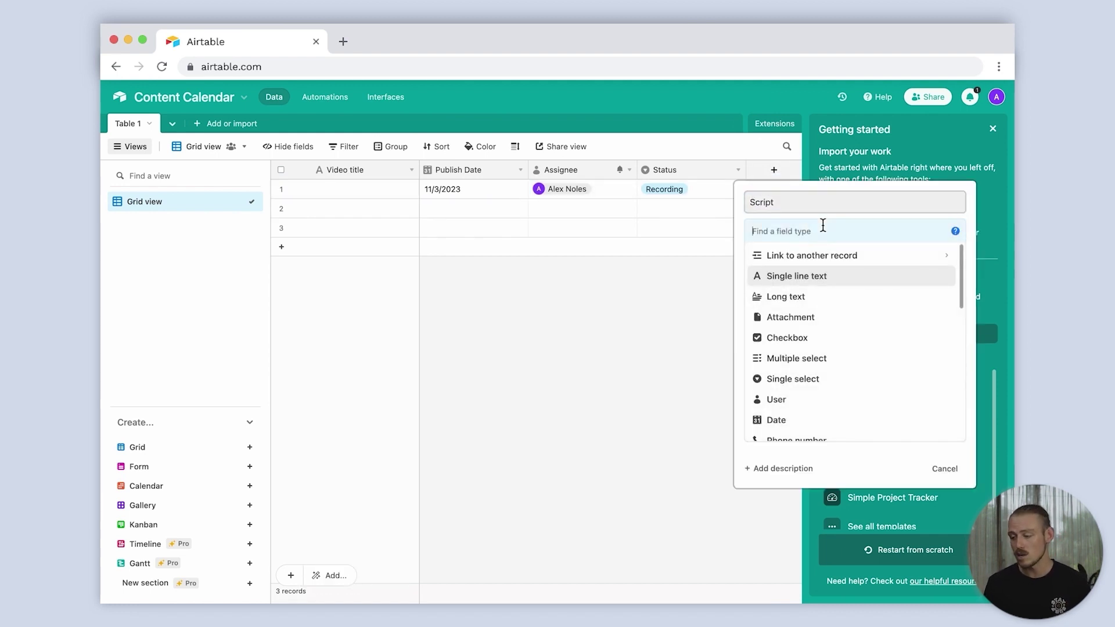
type("URL")
key("Return")
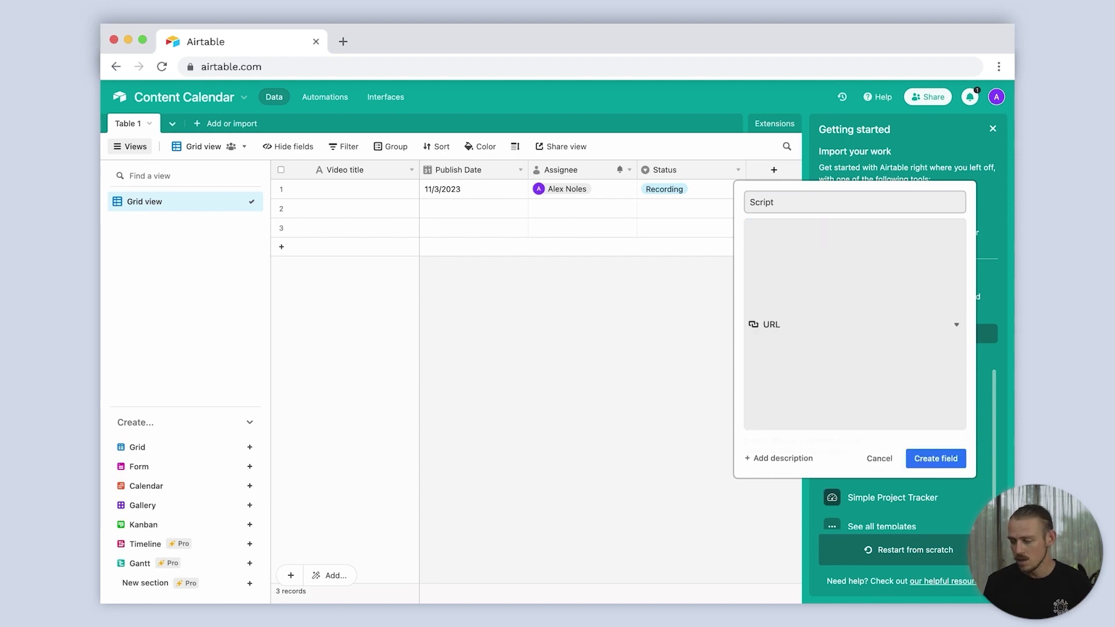
left_click(932, 297)
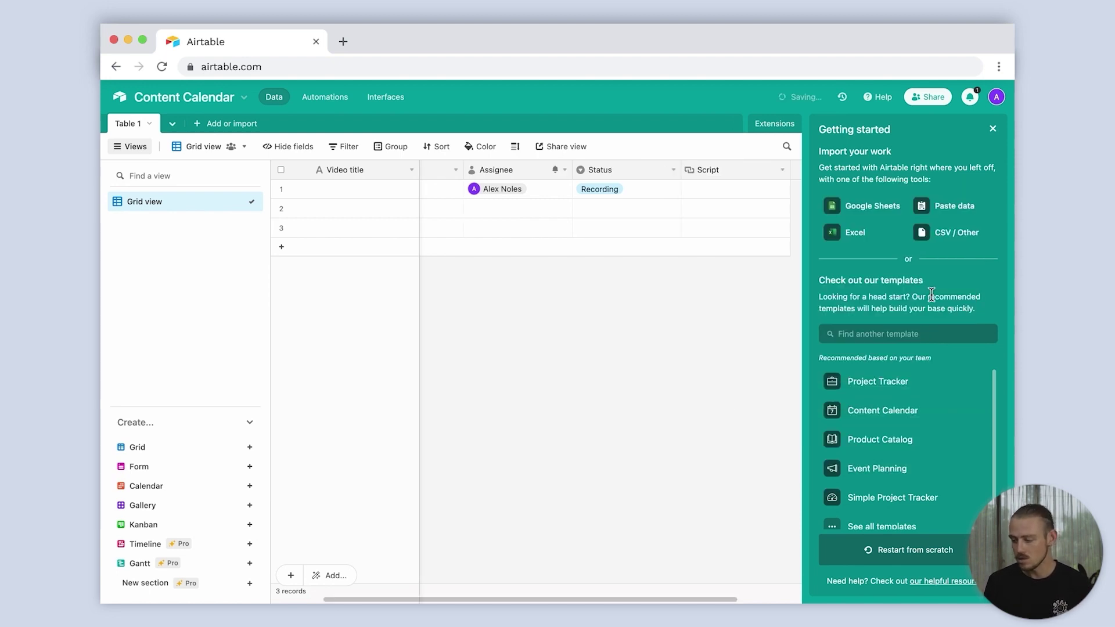
left_click(250, 487)
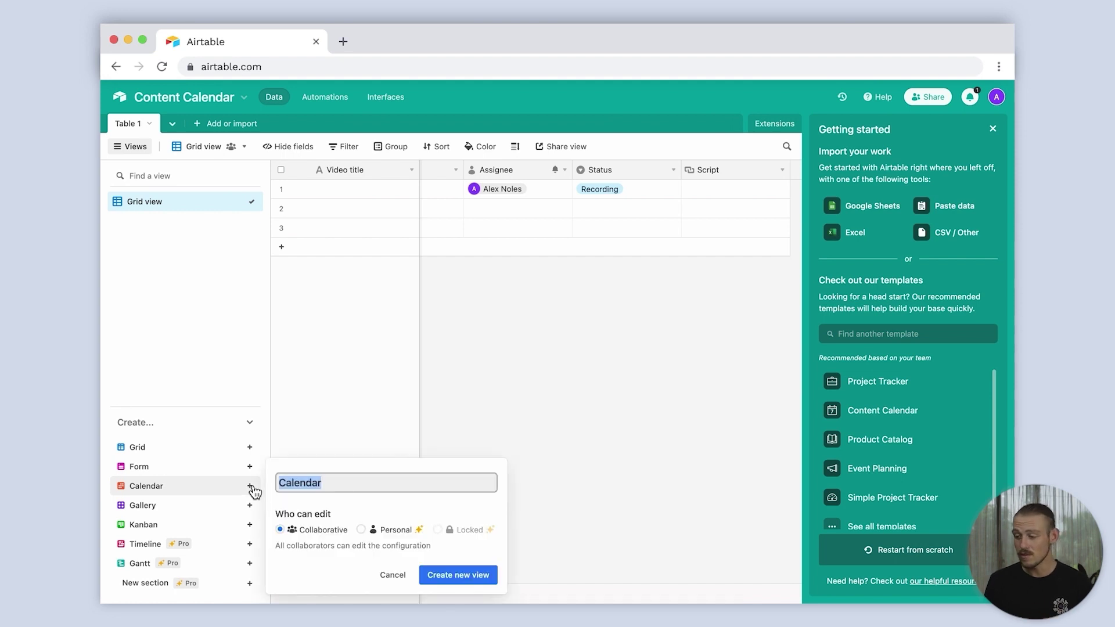
left_click(470, 576)
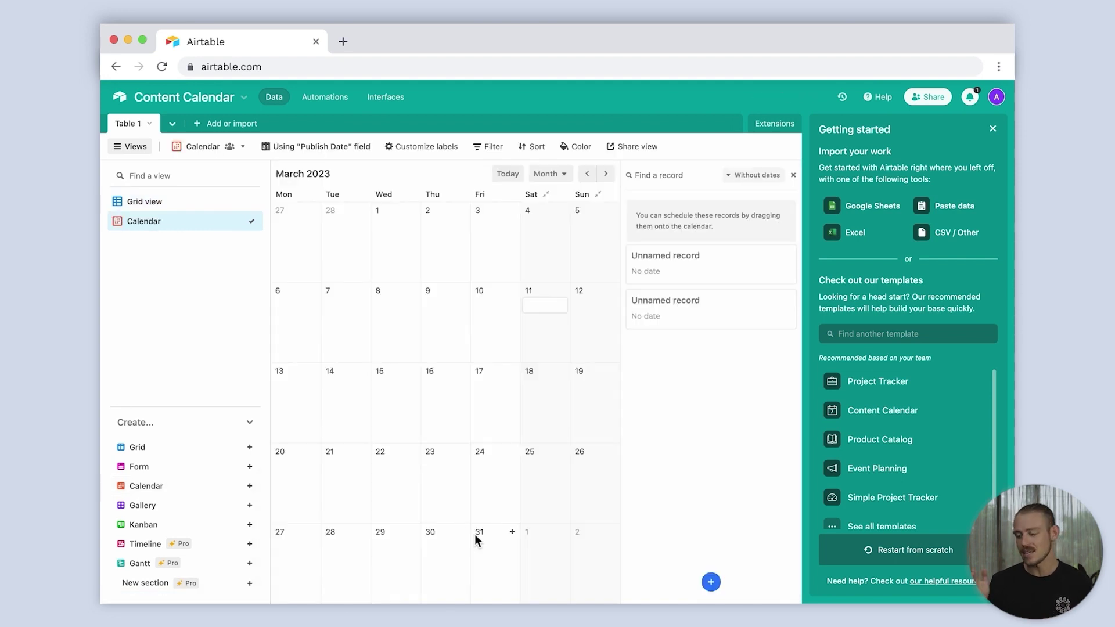
- Add an 'Airtable vs Notion' record on Saturday 11 March, then go to the base's Automations
left_click(545, 308)
type("Airtable vs Notion")
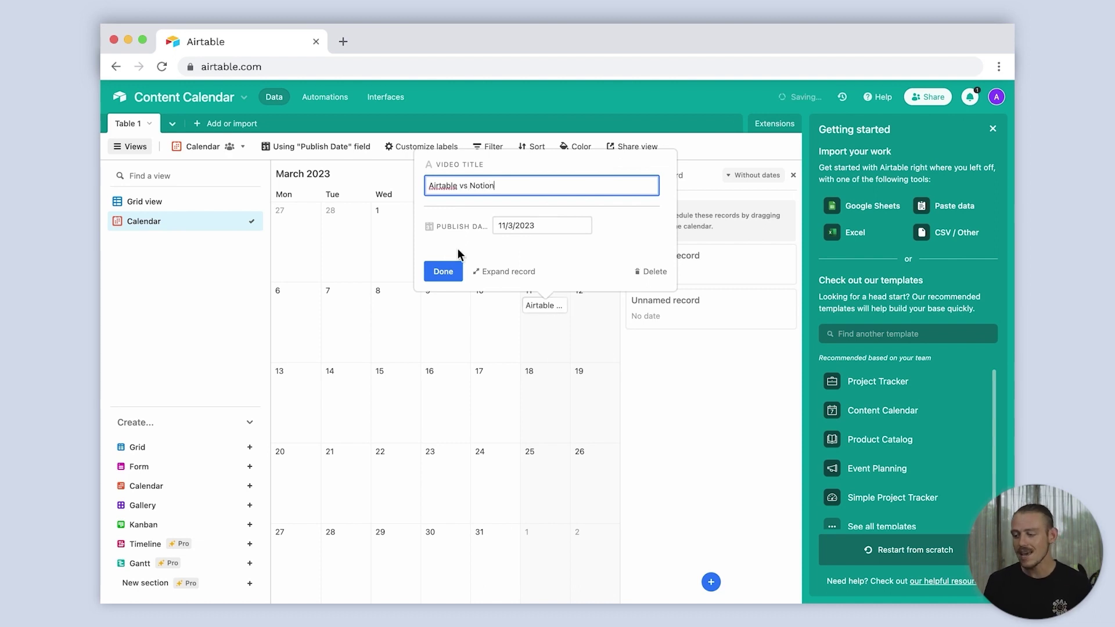
left_click(450, 270)
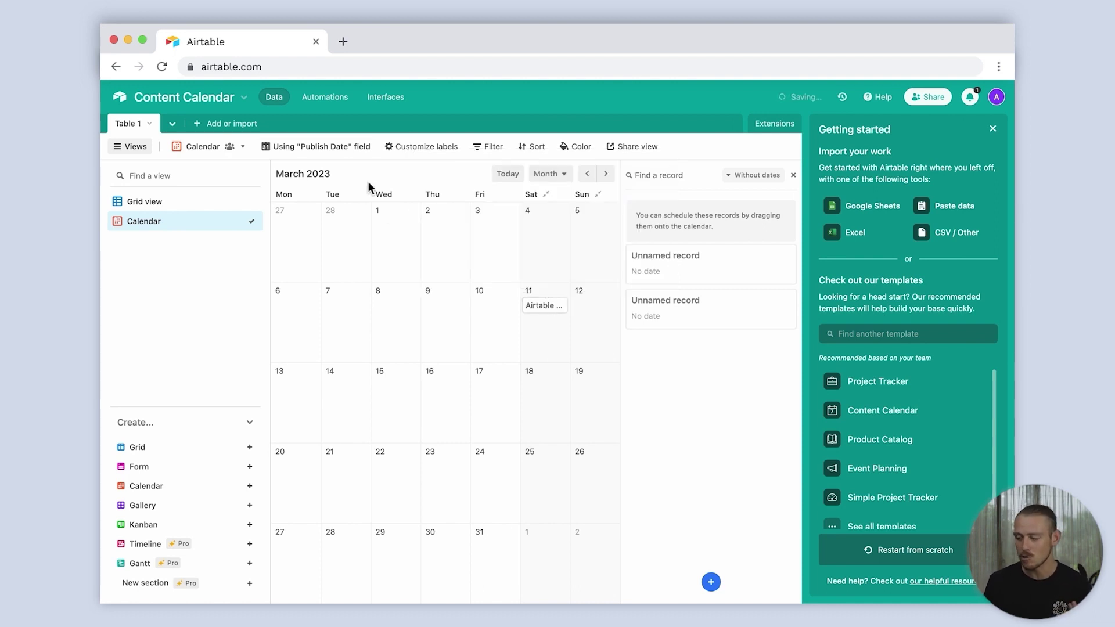
left_click(320, 98)
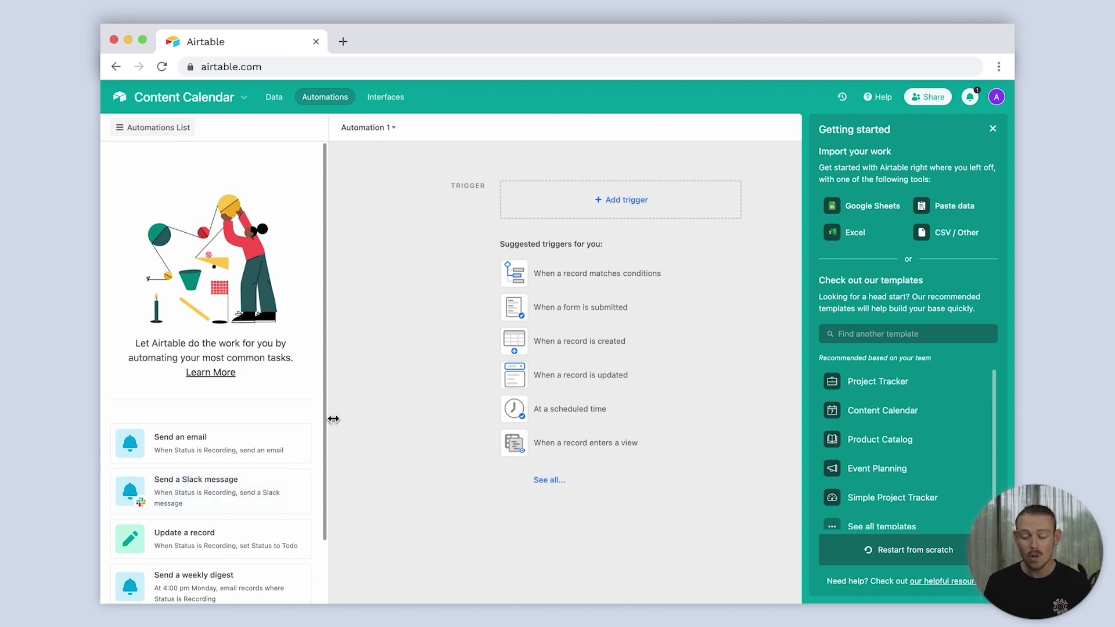
- Open the Interfaces tab to reach the Content Calendar interface designer
left_click(383, 96)
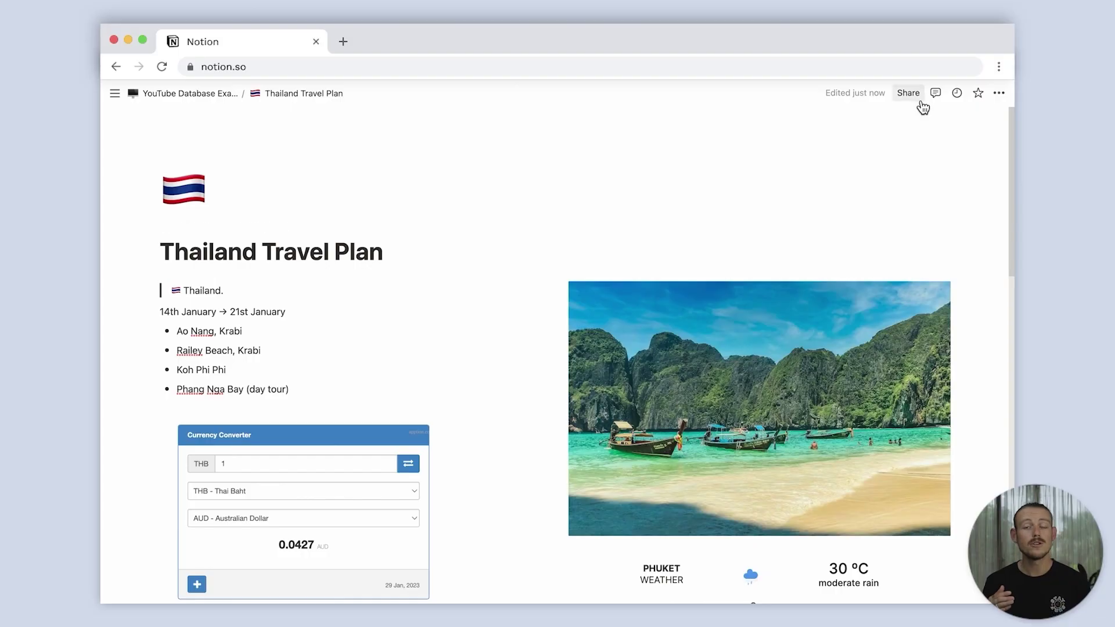
- Publish the Thailand Travel Plan page to the web with editing and comments allowed, and start inviting someone by name
left_click(910, 93)
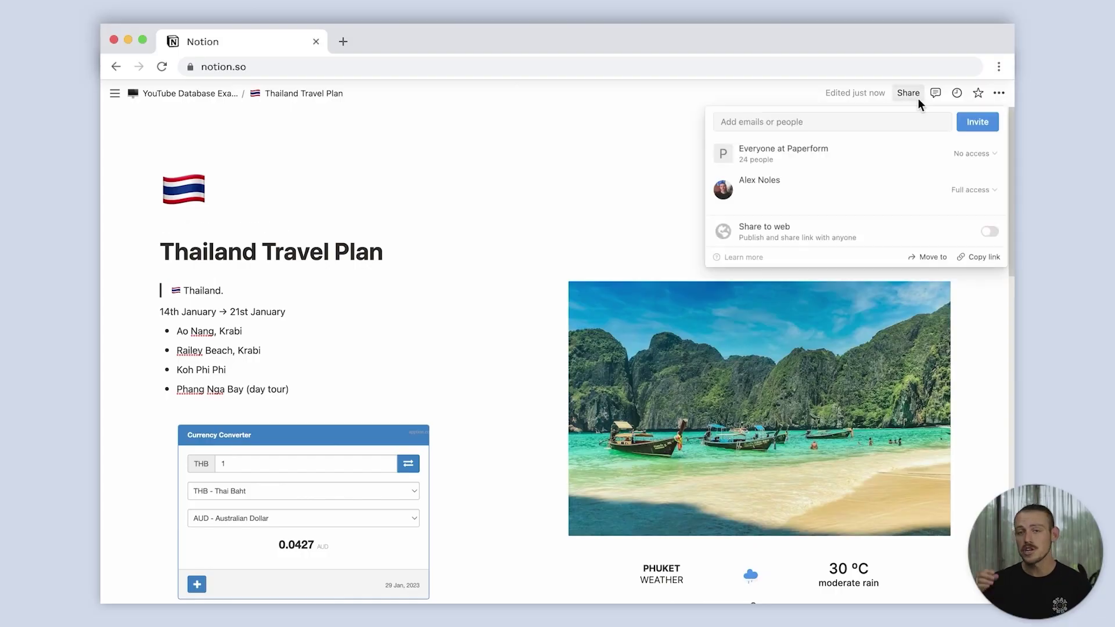
left_click(995, 235)
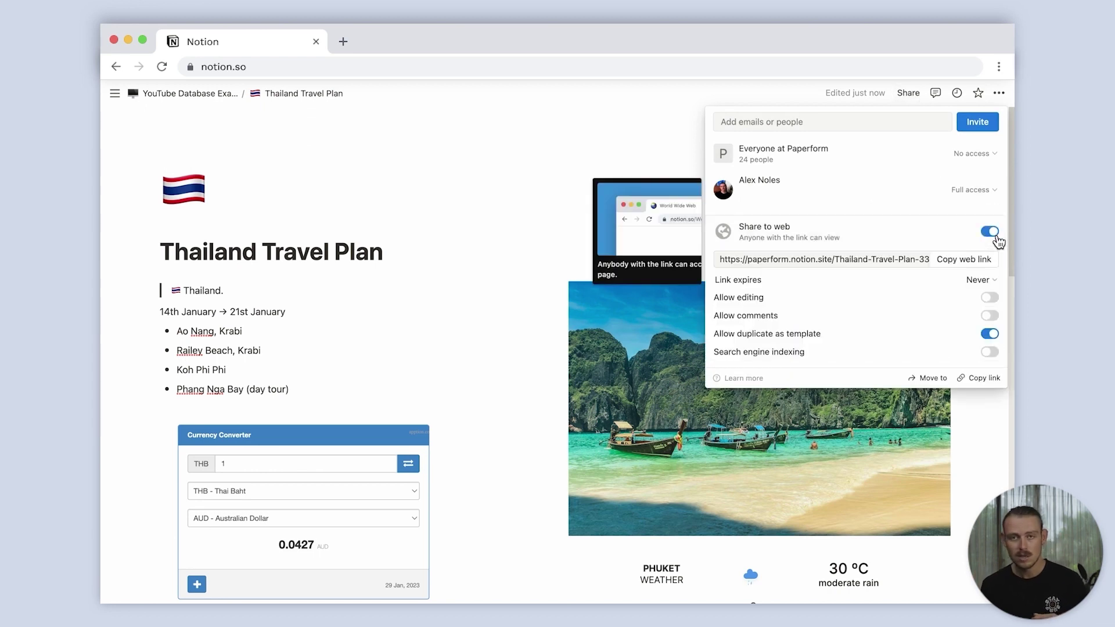
left_click(989, 297)
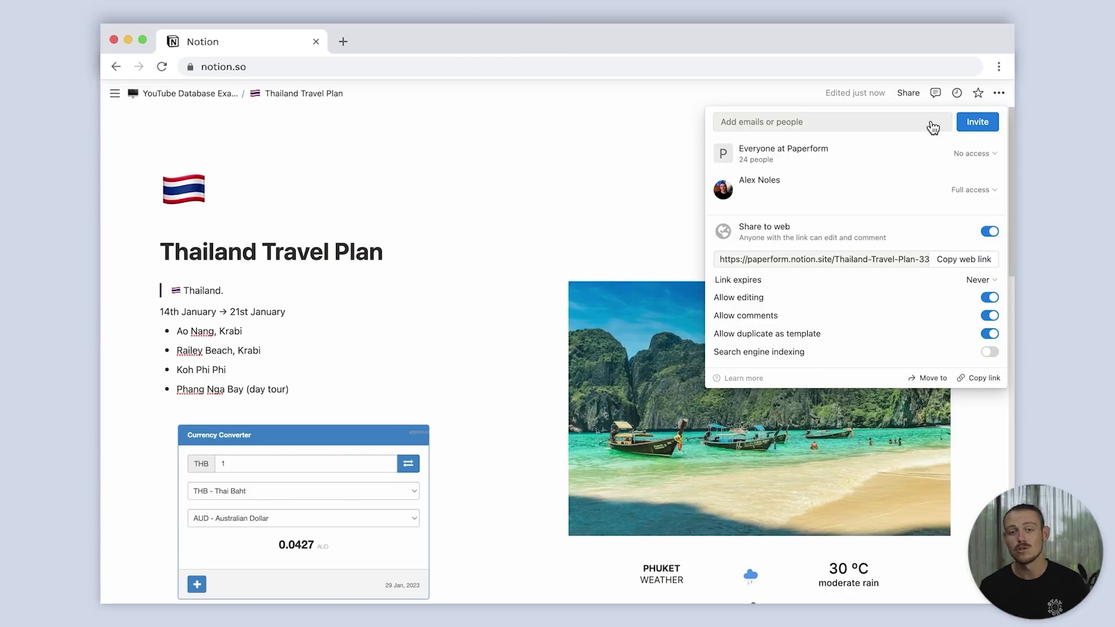
left_click(930, 122)
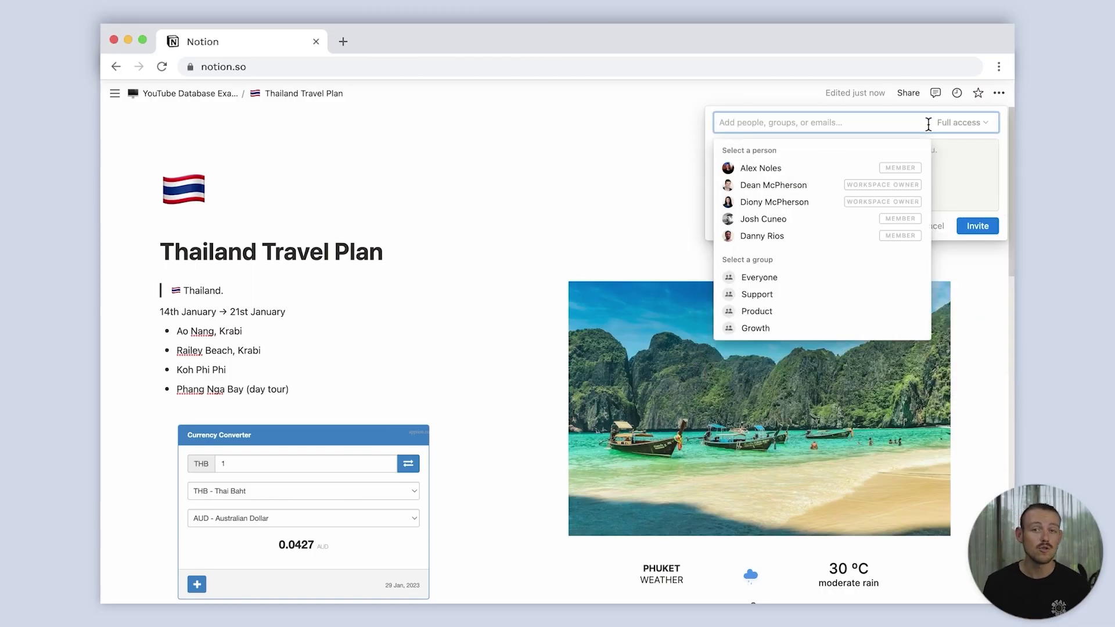
type("sa")
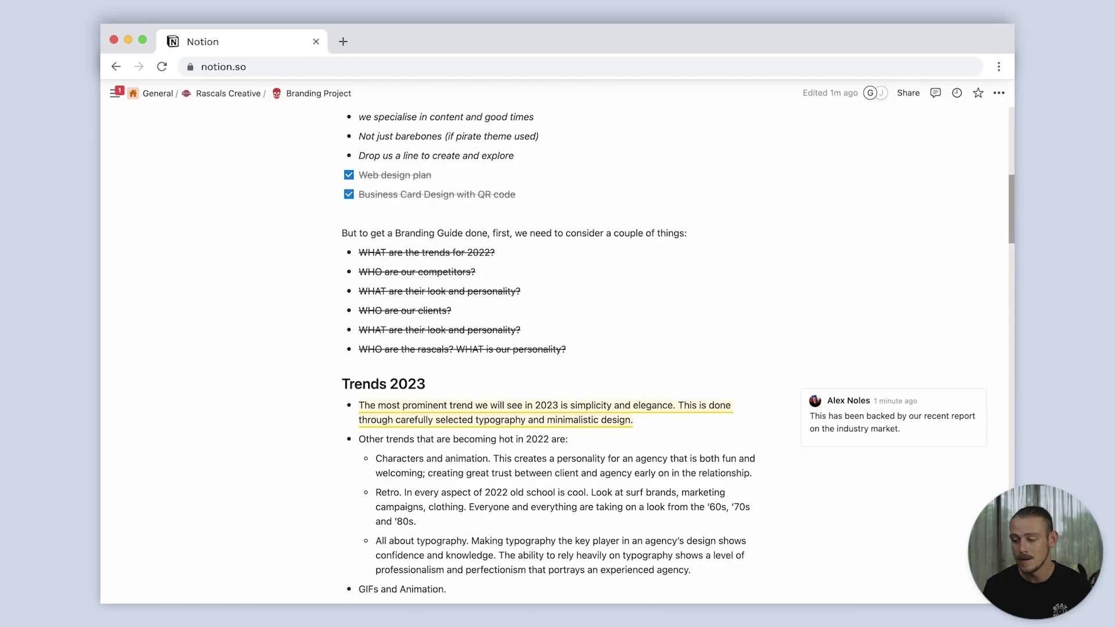
- Open the comment on the highlighted Trends 2023 text and begin a reply starting 'Could y'
scroll(557, 349, "down", 5)
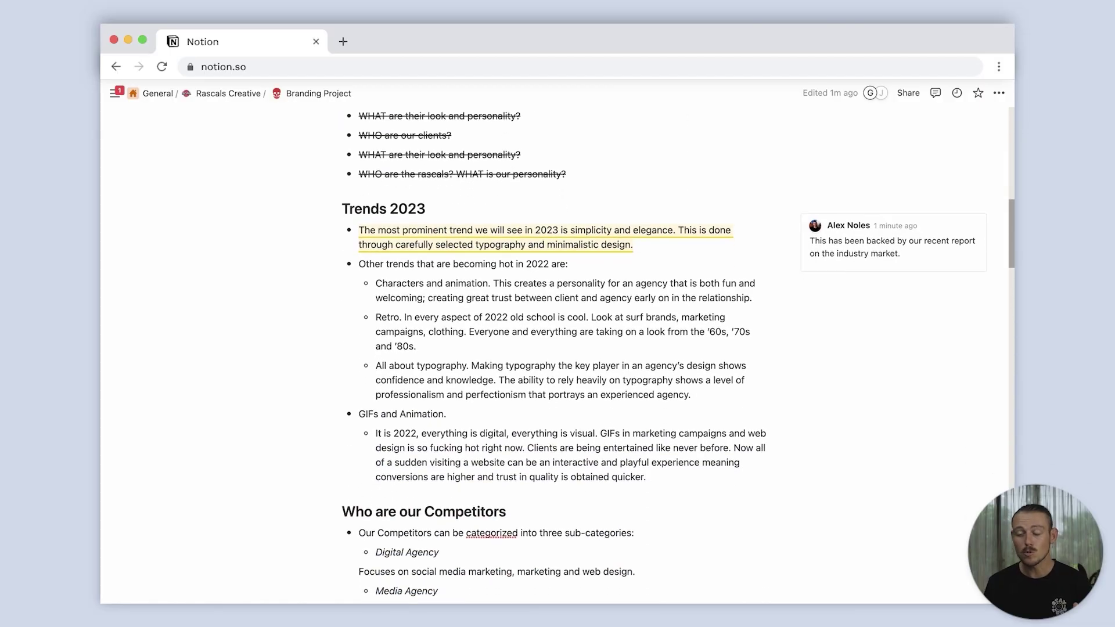
left_click(902, 192)
left_click(902, 192)
type("Could y")
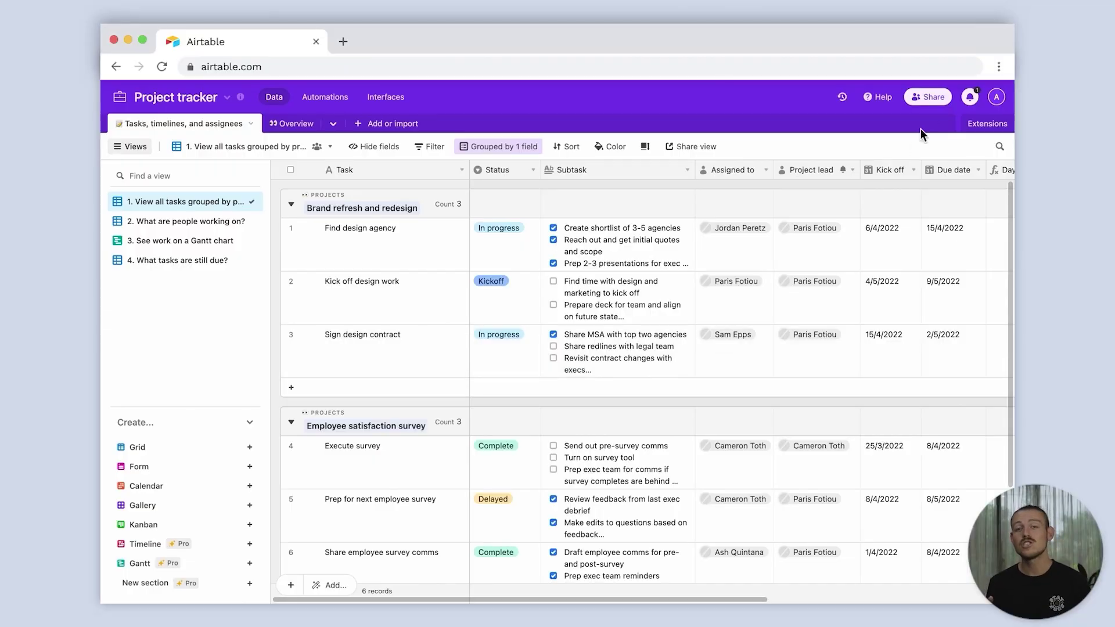
- Invite a teammate to the Project tracker base with Editor permission, entering their e-mail address
left_click(930, 99)
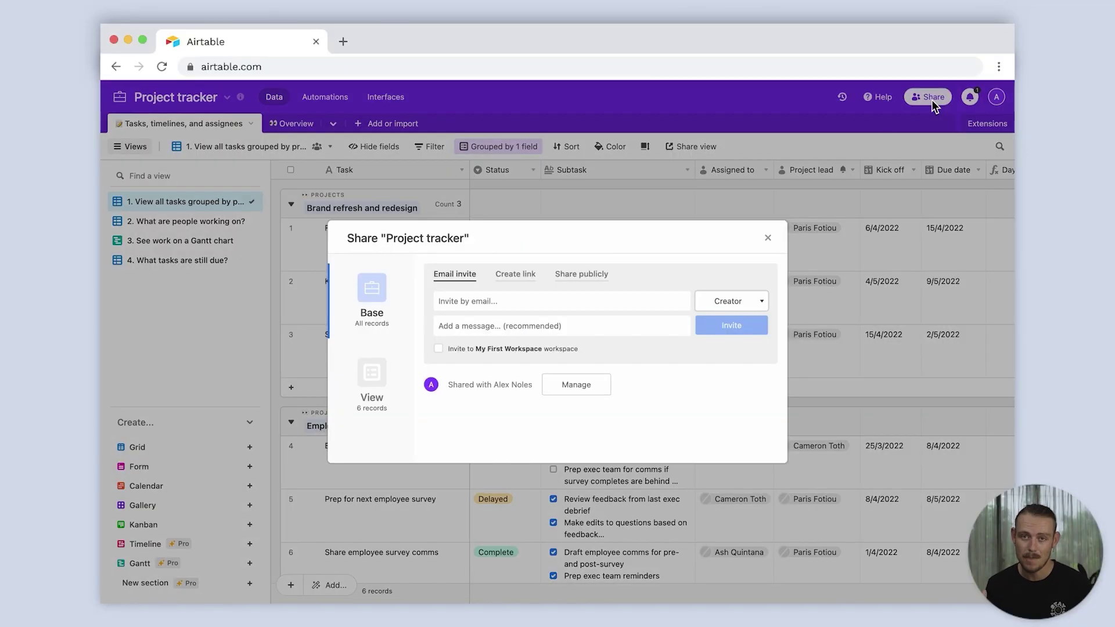
left_click(721, 303)
left_click(766, 397)
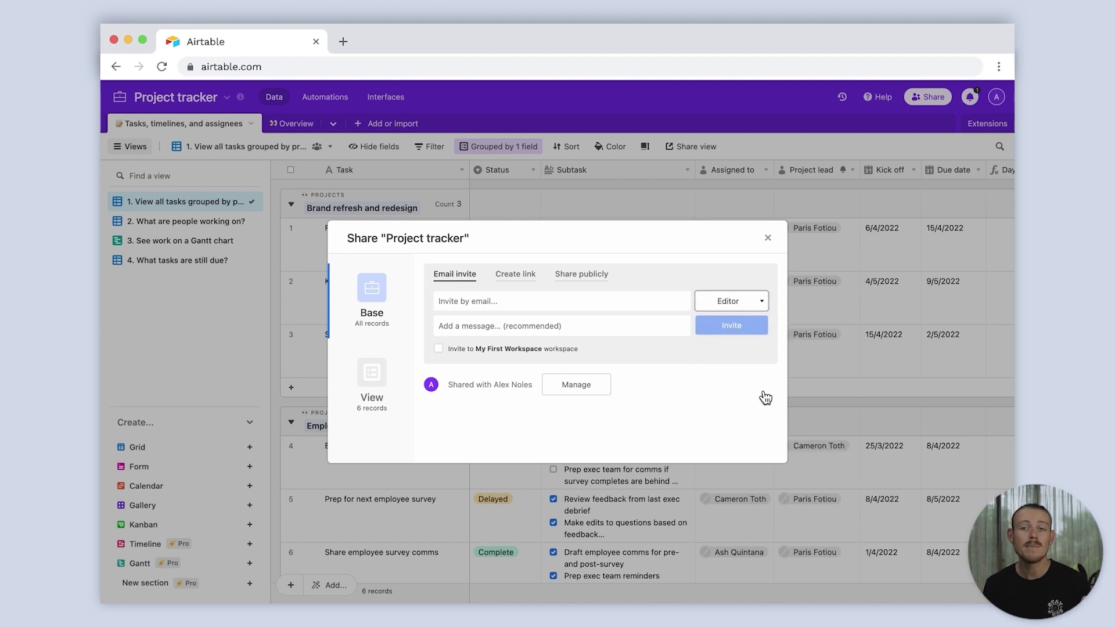
left_click(521, 300)
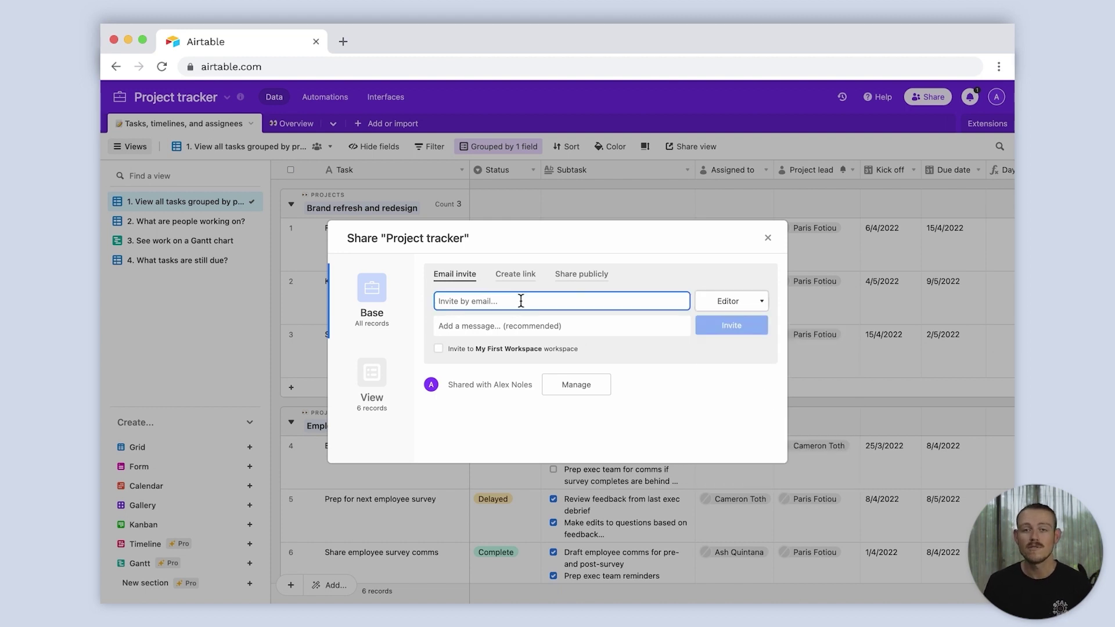
type("tony")
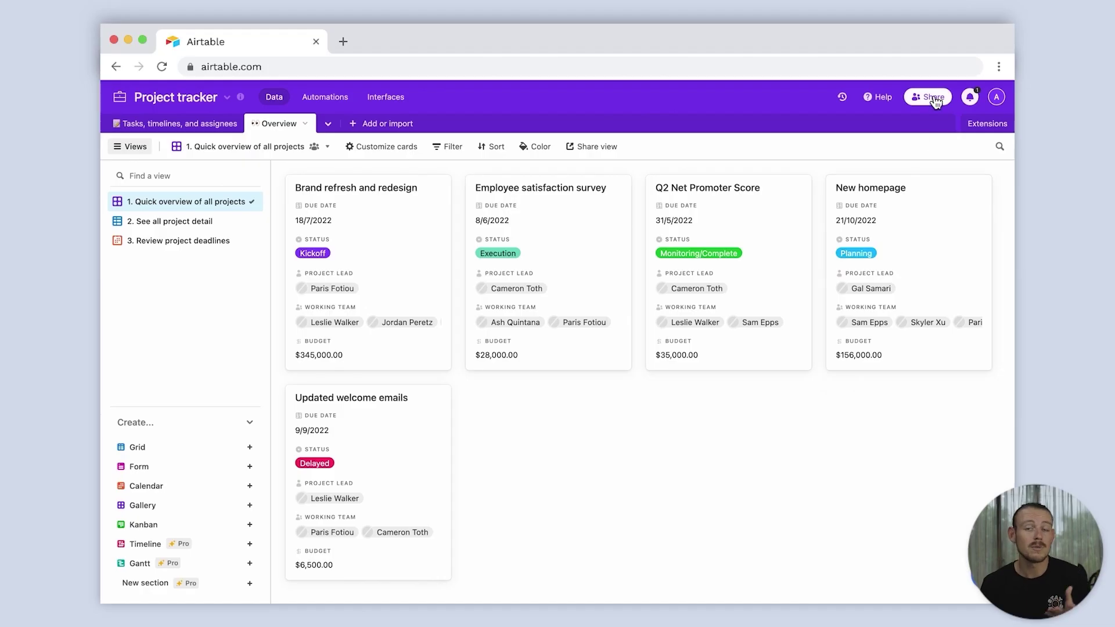
- Review the Create link and Share publicly sharing options for the base
left_click(932, 98)
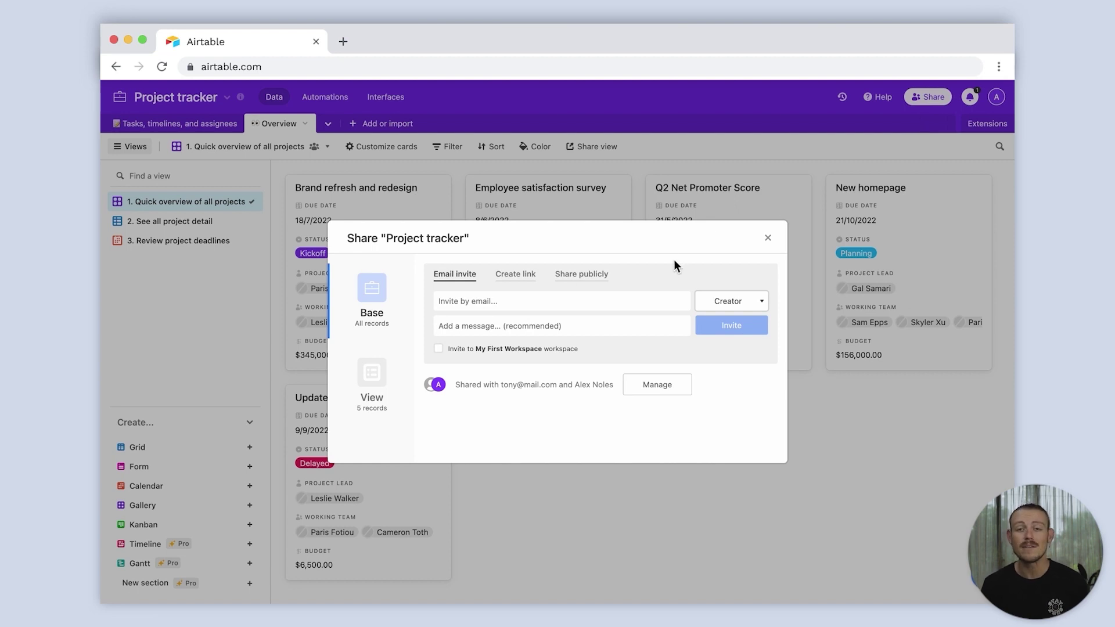
left_click(518, 275)
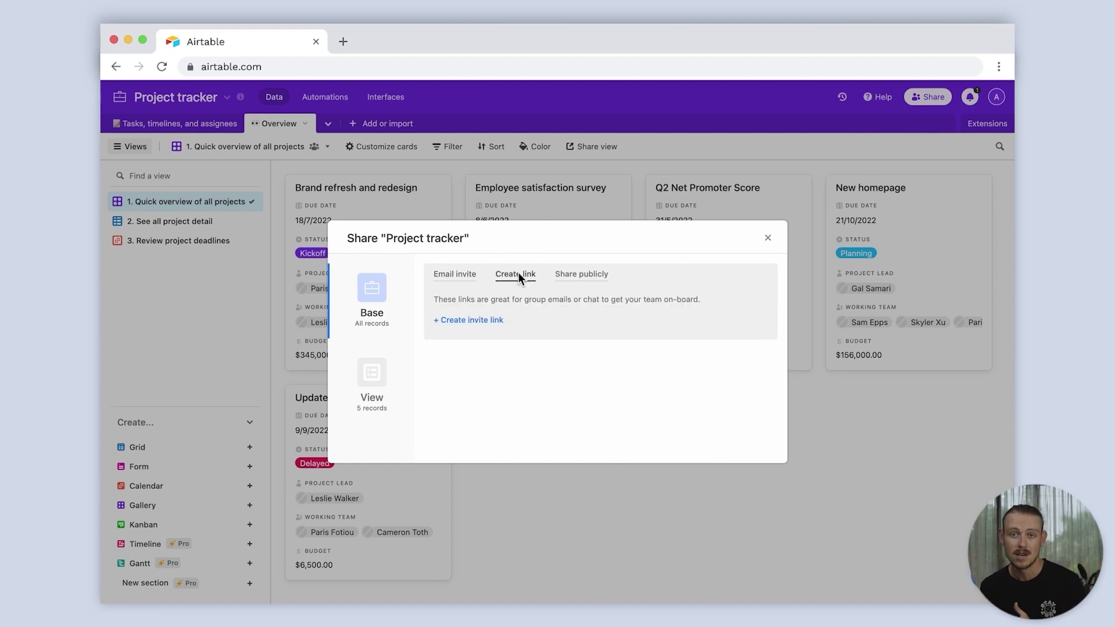
left_click(576, 274)
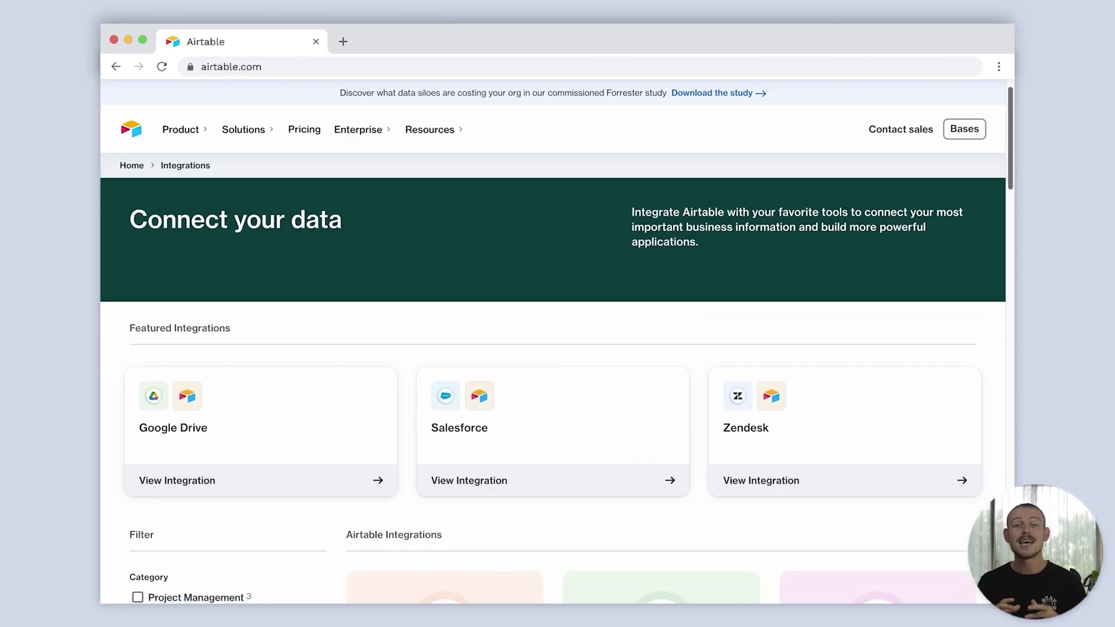
scroll(553, 377, "down", 1)
scroll(552, 377, "down", 3)
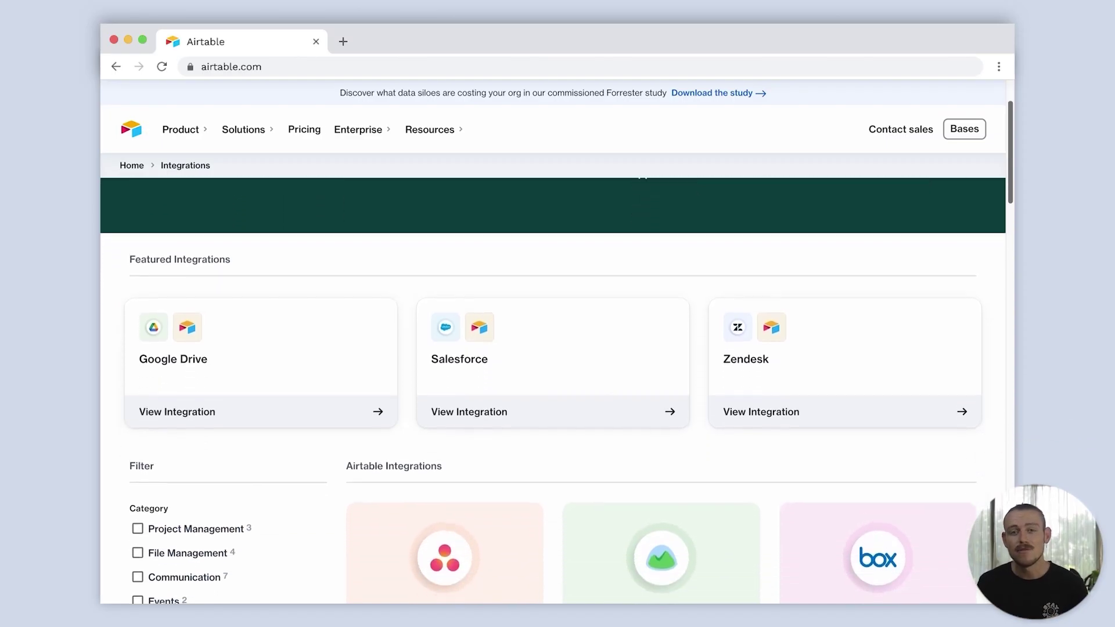
scroll(553, 377, "down", 3)
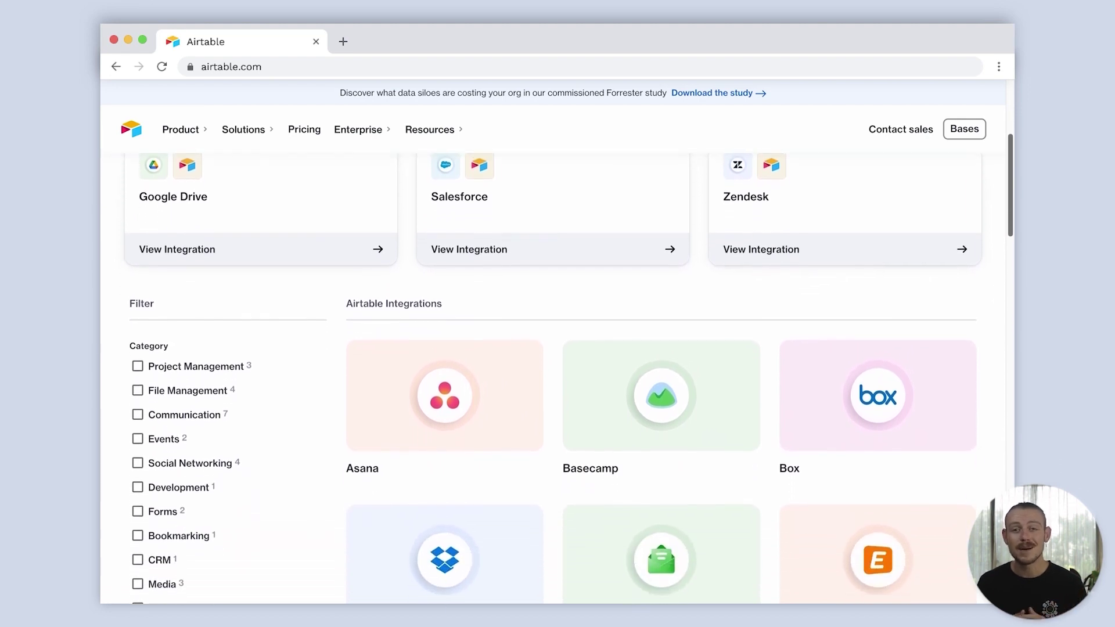
scroll(552, 378, "down", 3)
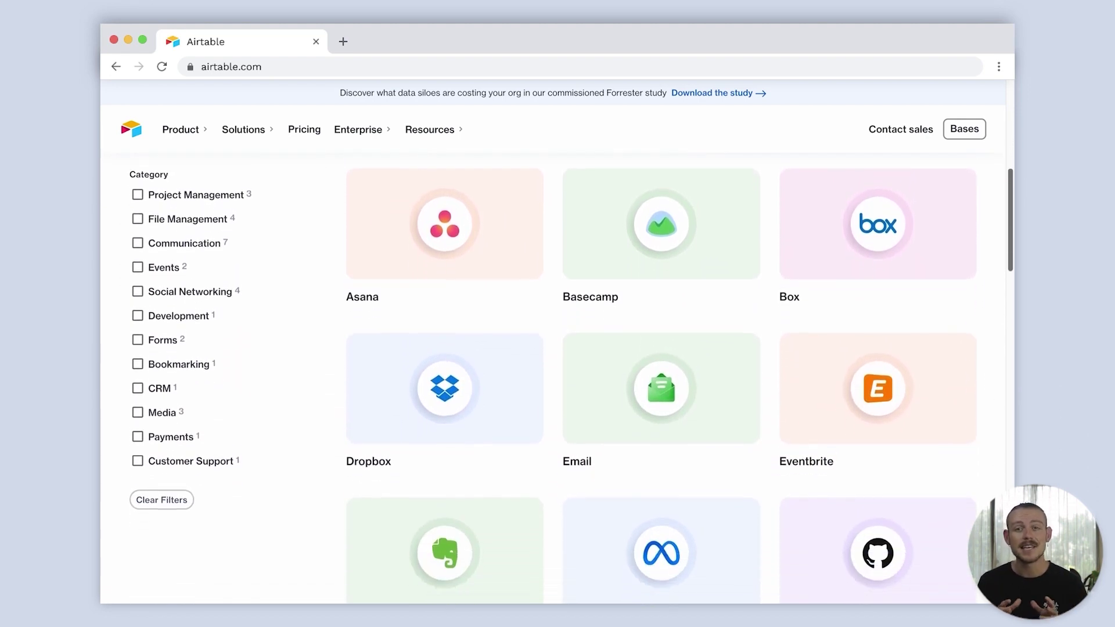
scroll(553, 378, "down", 3)
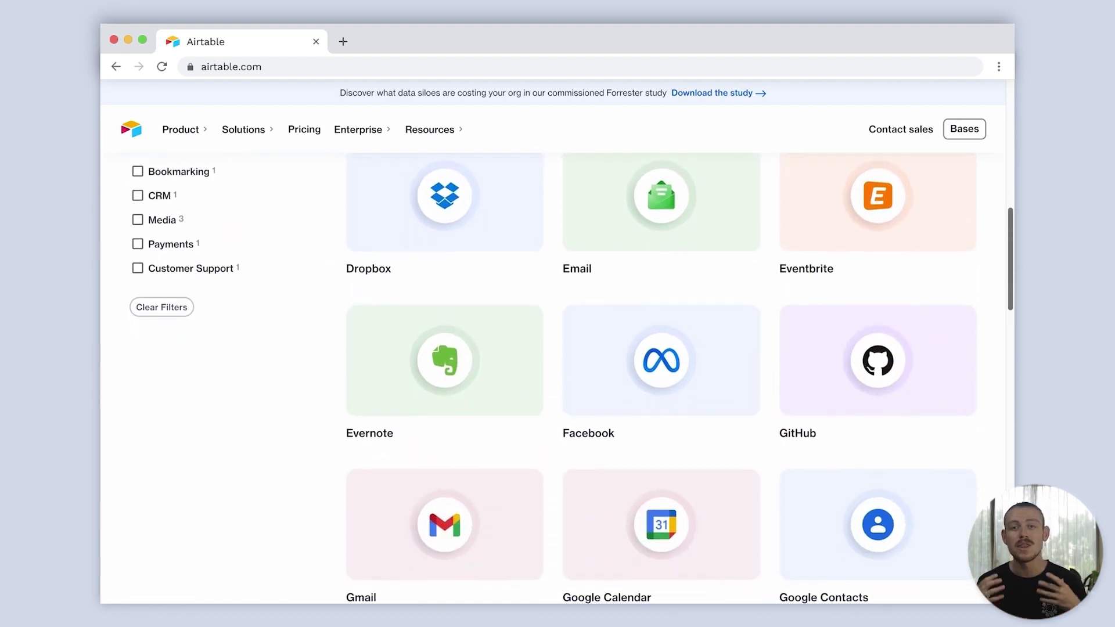
scroll(552, 378, "down", 2)
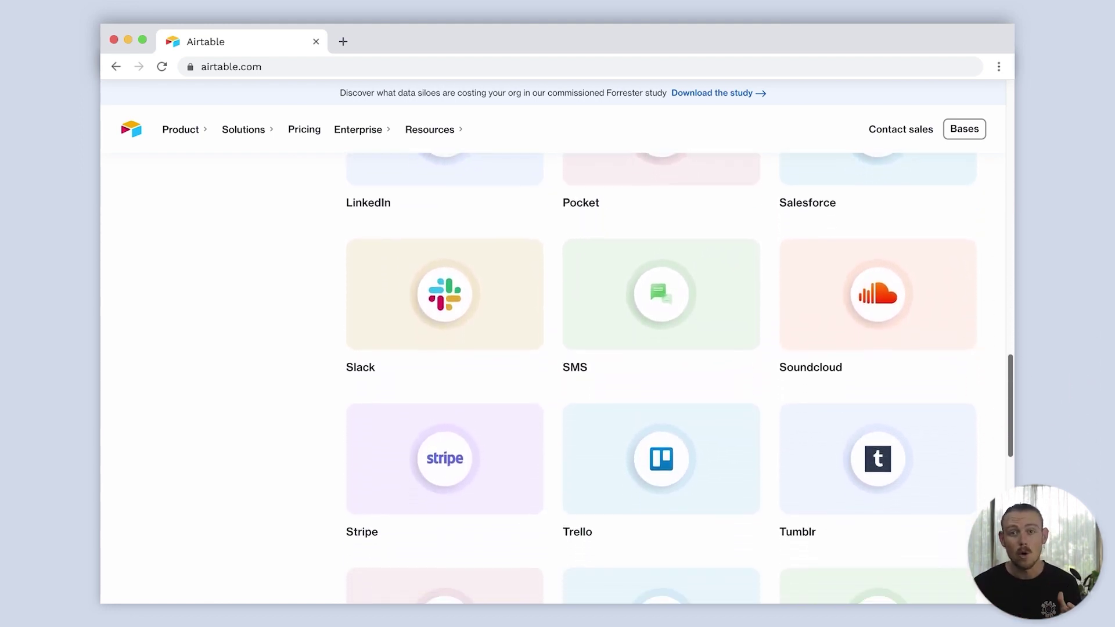
scroll(661, 378, "down", 3)
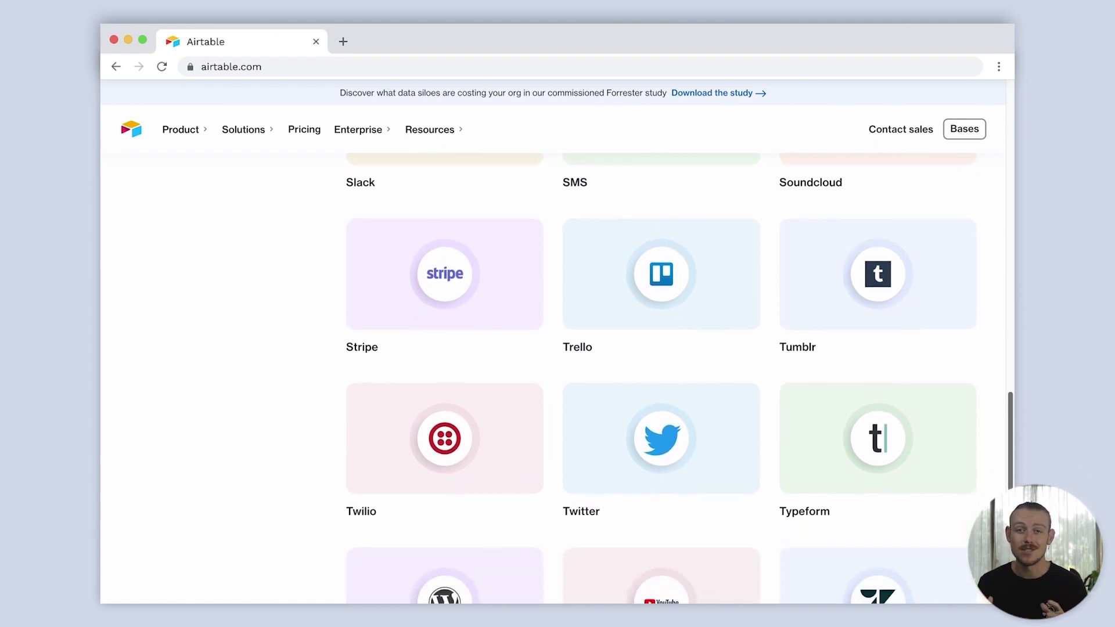
scroll(661, 378, "down", 1)
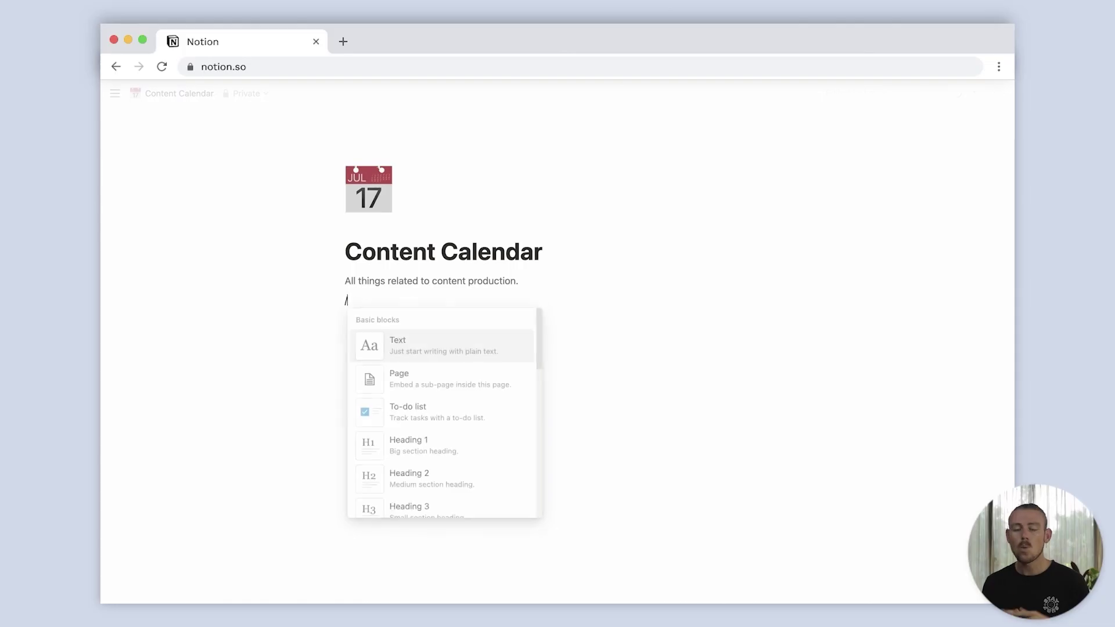
type("head")
- Insert an Asana synced database of the Video Production project under the Video Content heading
key("Return")
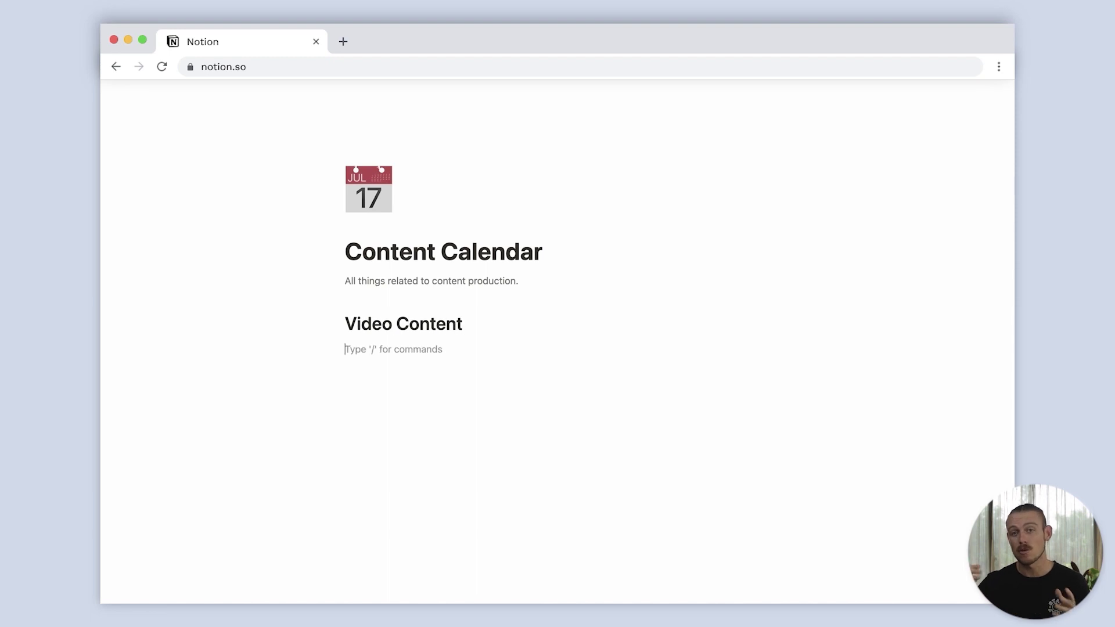
type("/asana")
key("Return")
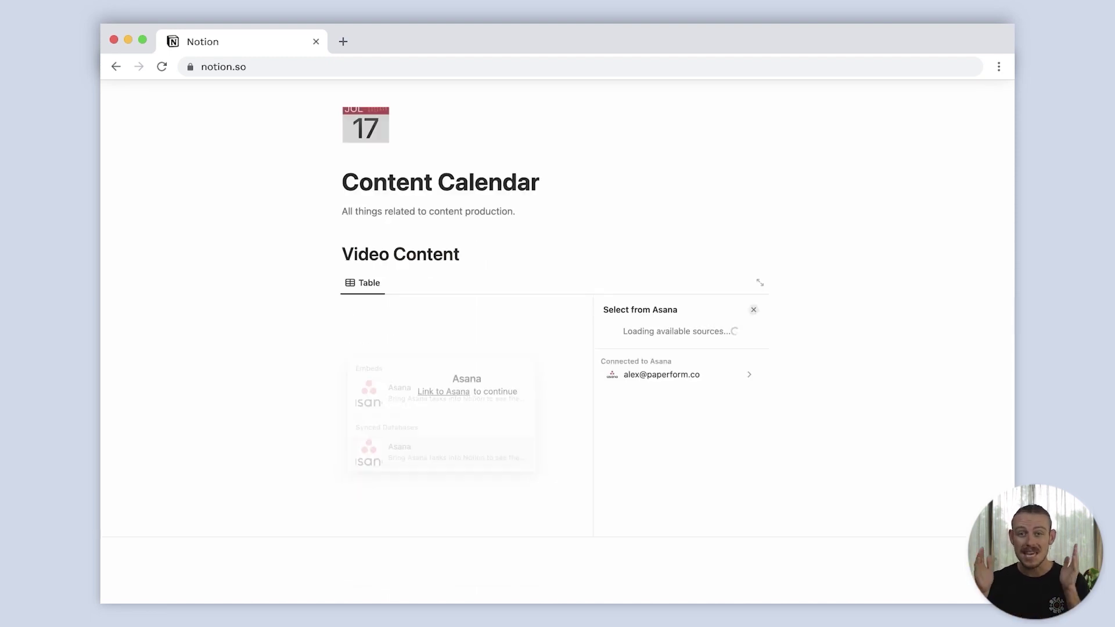
type("video")
key("Return")
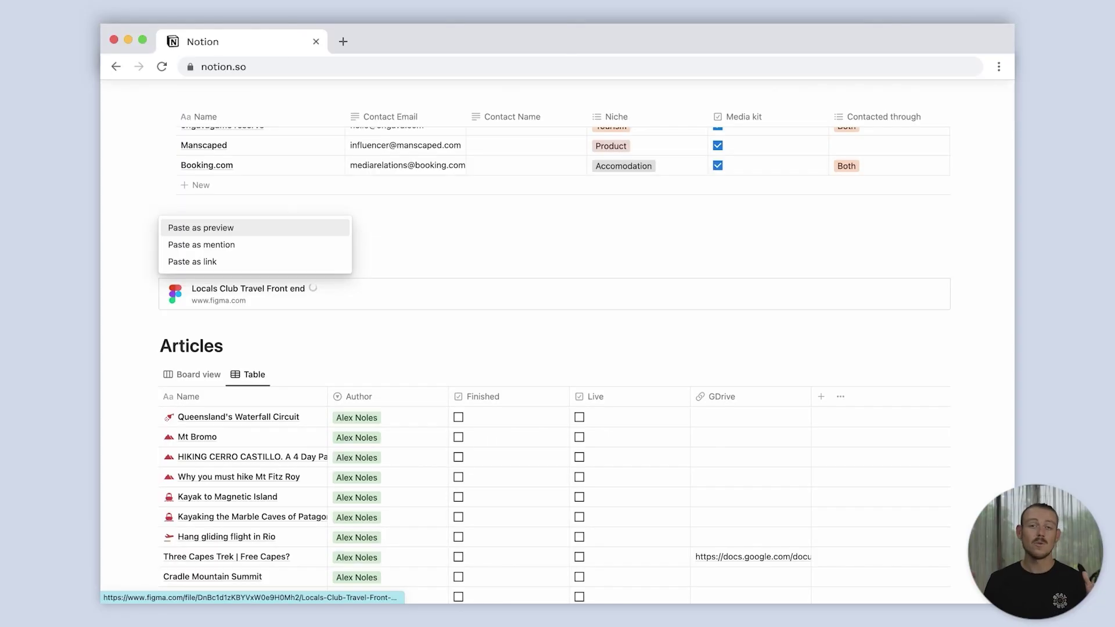
- Embed the Figma link as a preview and zoom the Miro board embed in to 50%
key("Return")
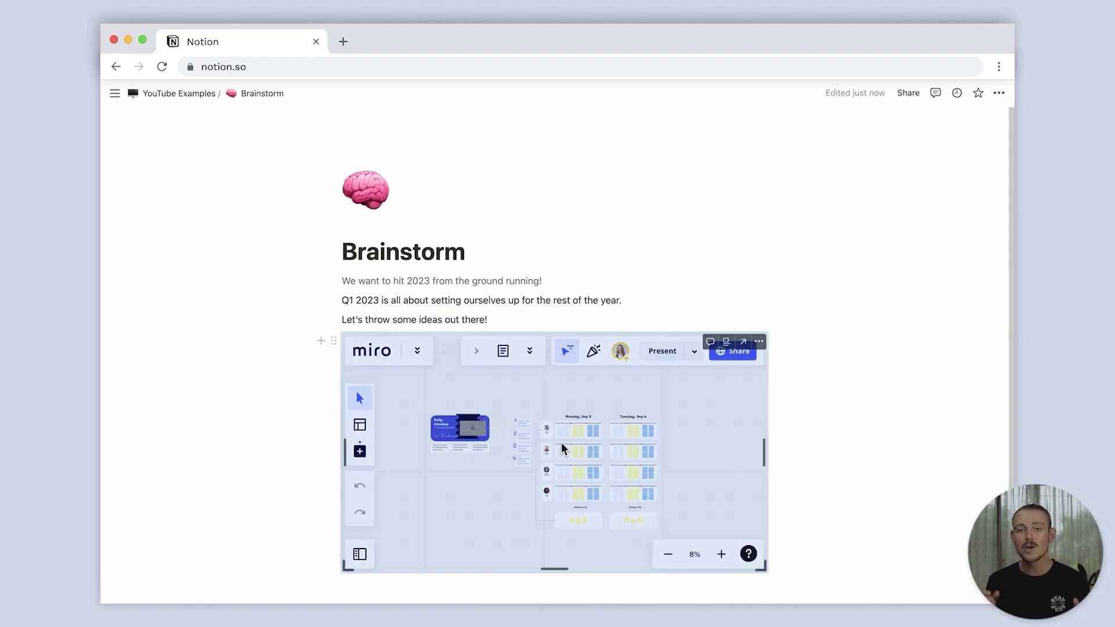
left_click(574, 428)
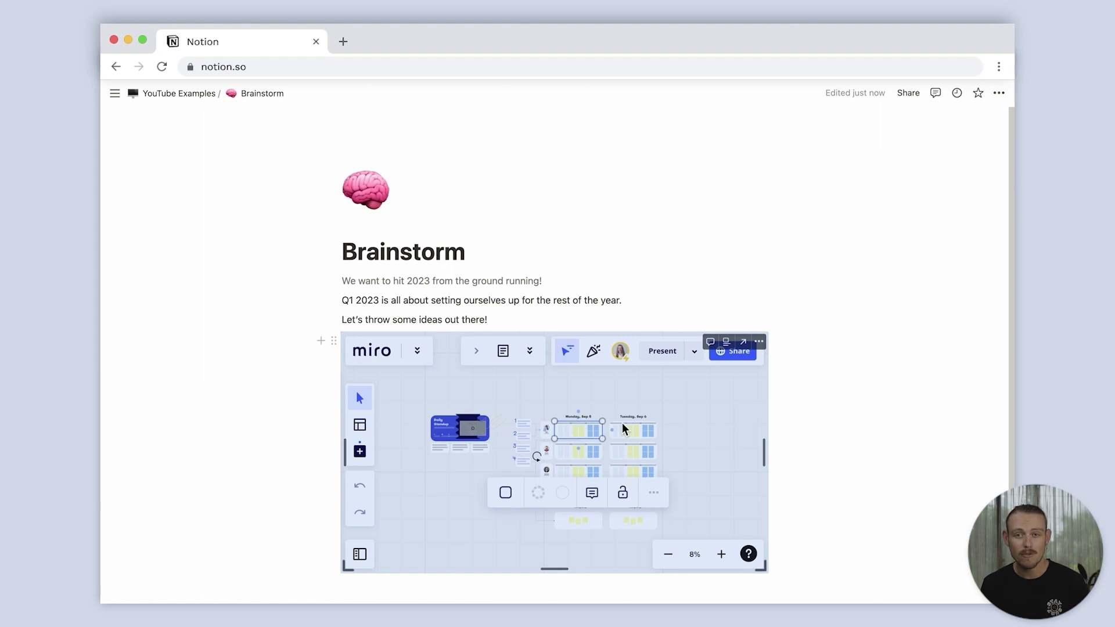
left_click(681, 433)
left_click(722, 556)
left_click(722, 556)
left_click(727, 564)
left_click(727, 563)
left_click(727, 564)
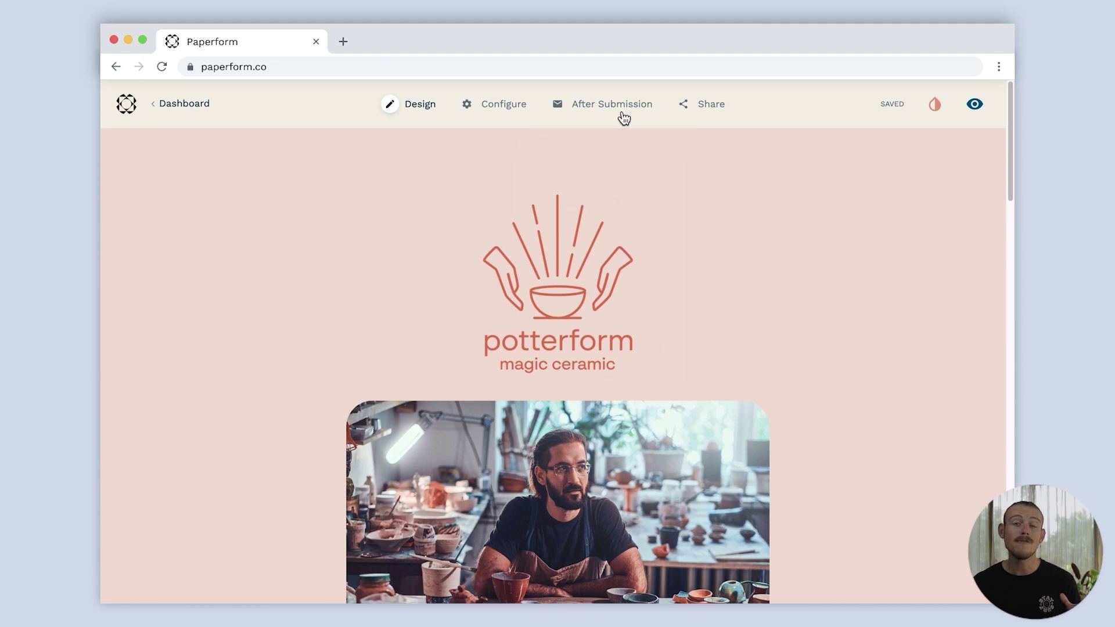
- In Integrations & Webhooks, review the actions offered by the Airtable and Notion integrations
mouse_move(622, 114)
left_click(624, 368)
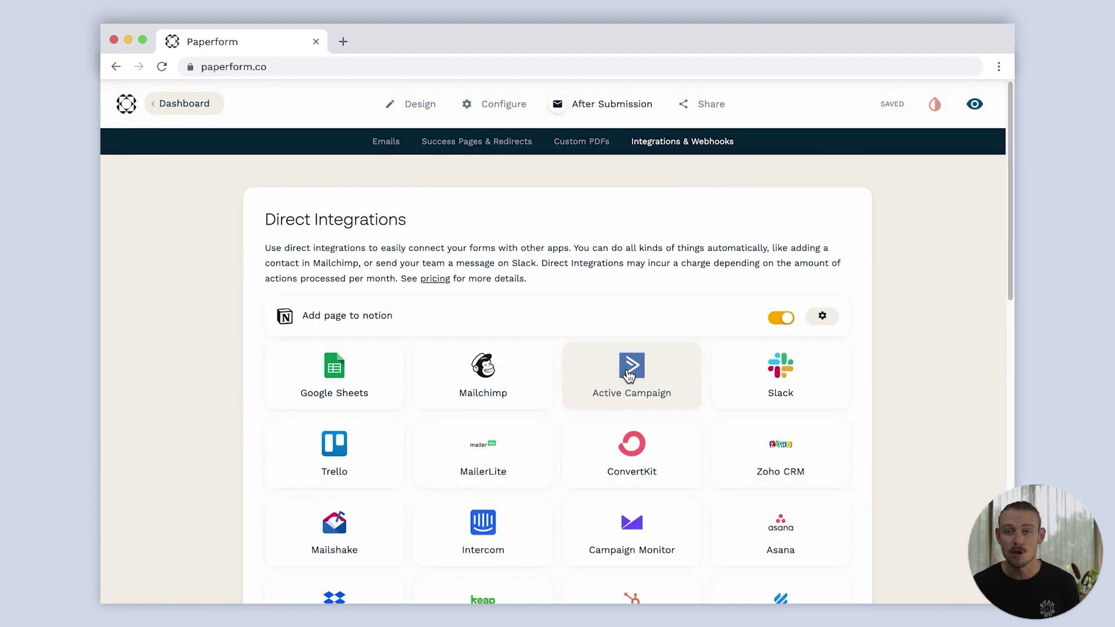
scroll(629, 376, "down", 8)
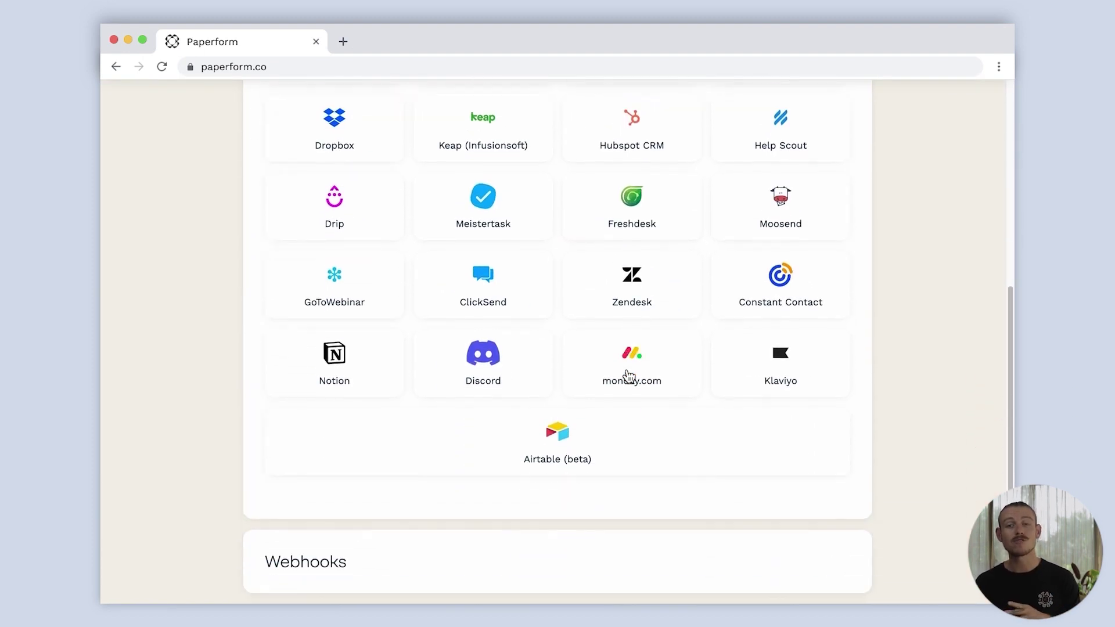
left_click(614, 446)
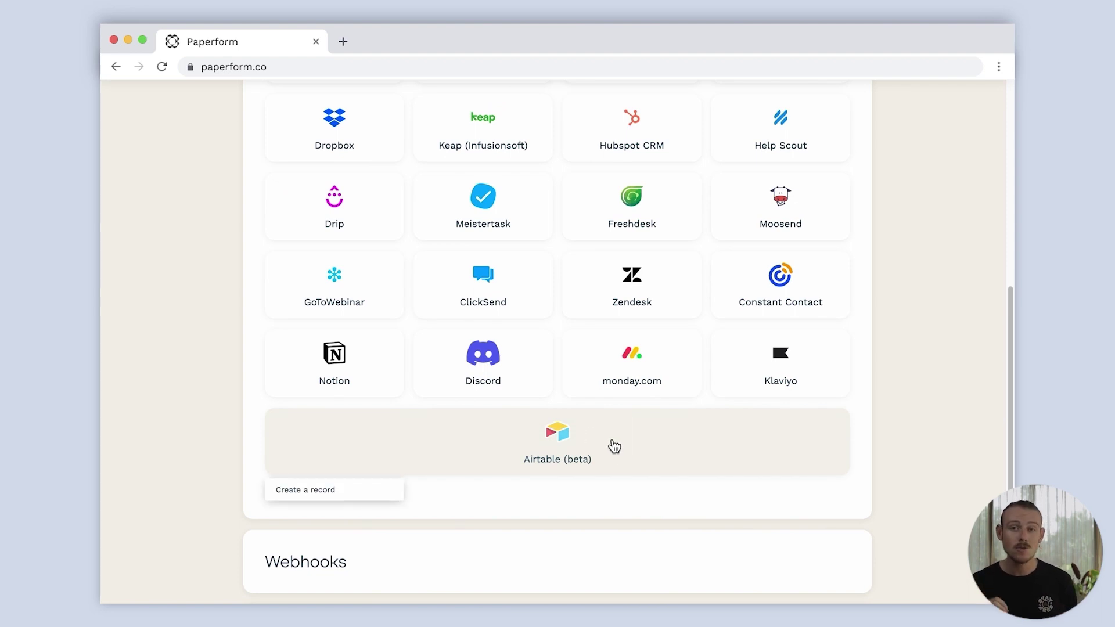
left_click(376, 364)
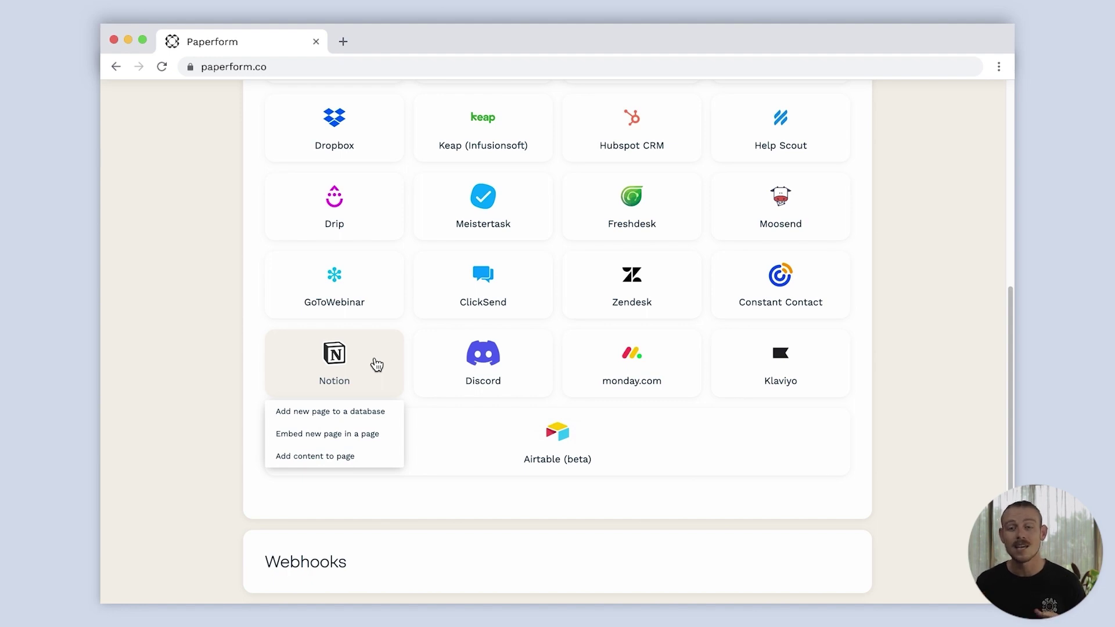
- Return to the form's Design view and type /notion on an empty line
scroll(376, 364, "up", 10)
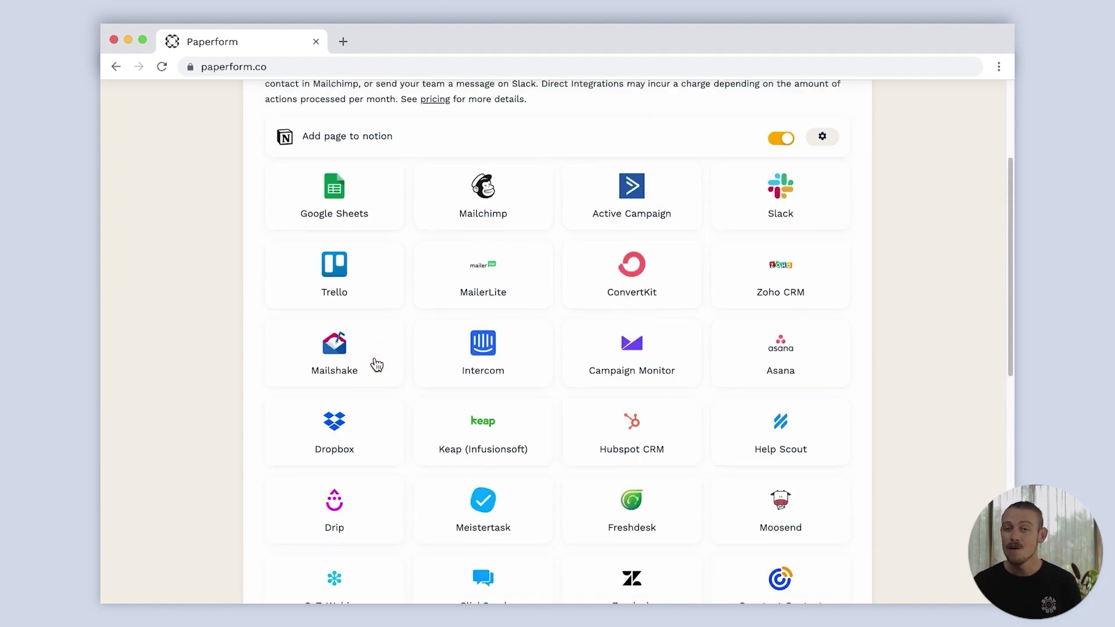
left_click(406, 119)
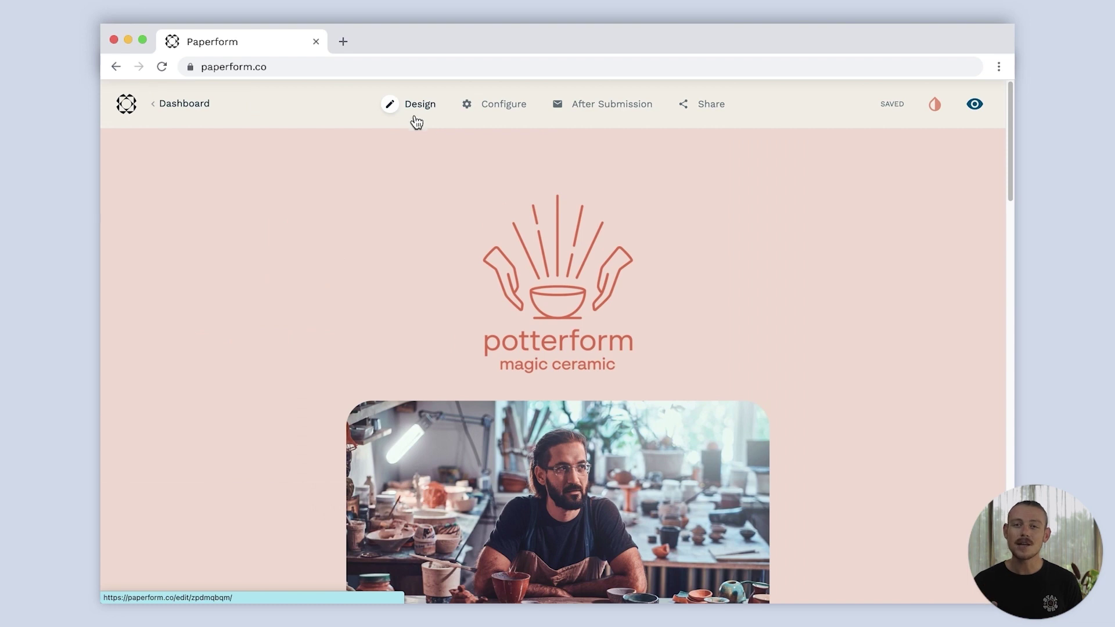
type("/notion")
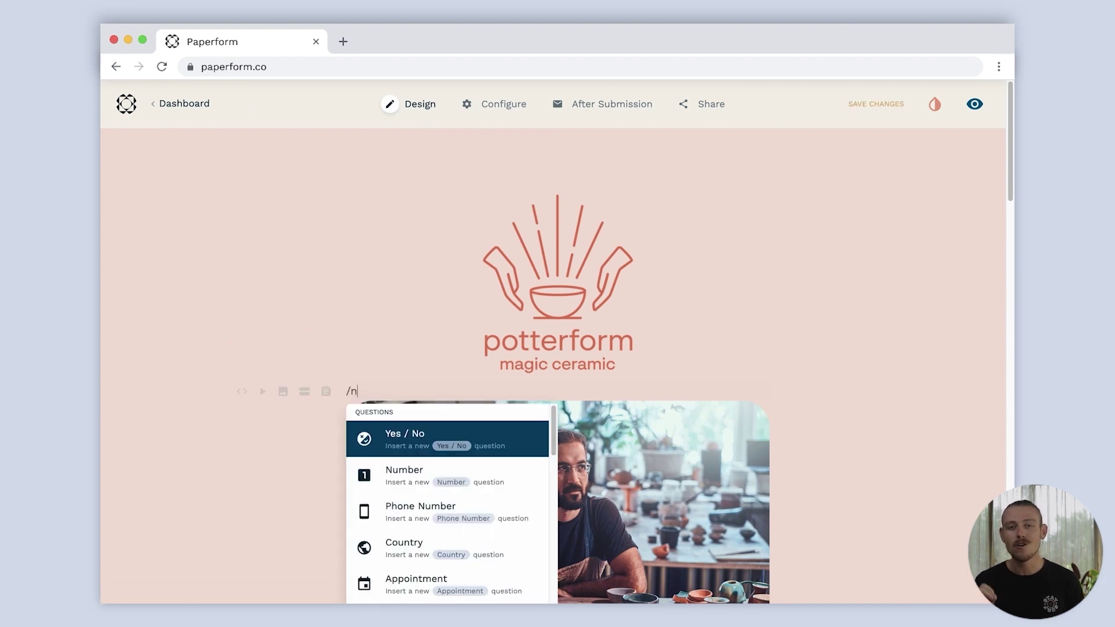